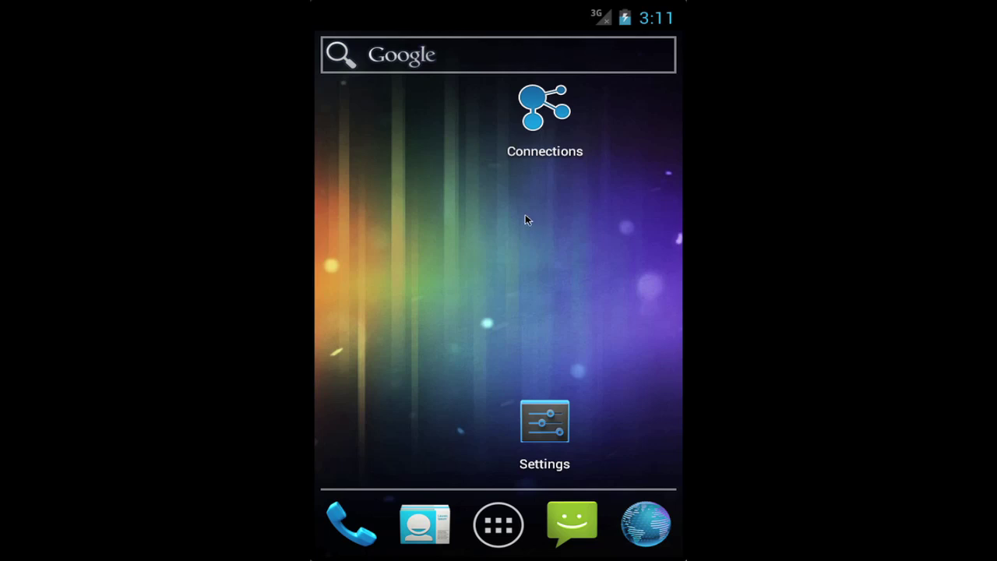
# Open Connections and browse the Status Updates for Me list
pyautogui.click(538, 122)
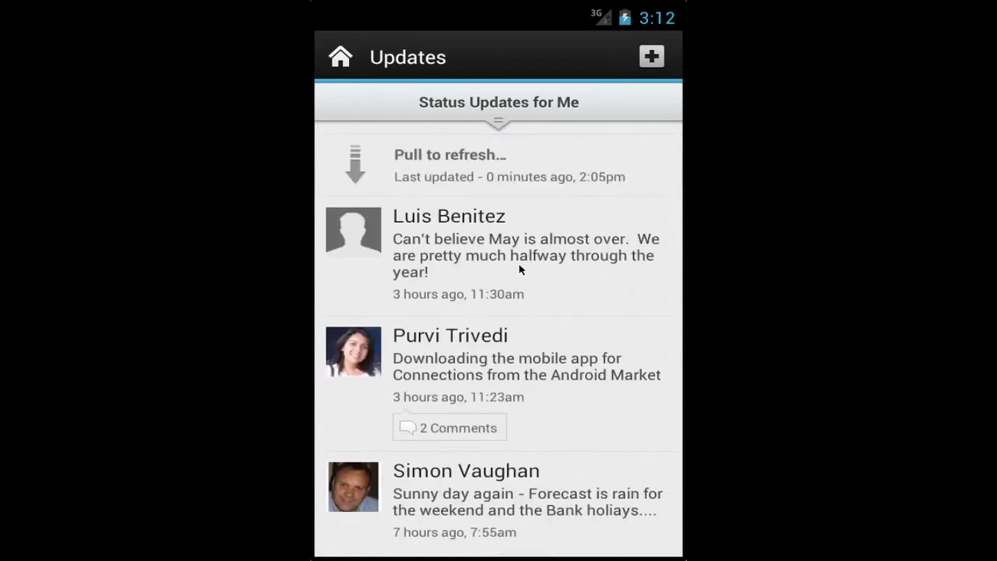
pyautogui.click(518, 268)
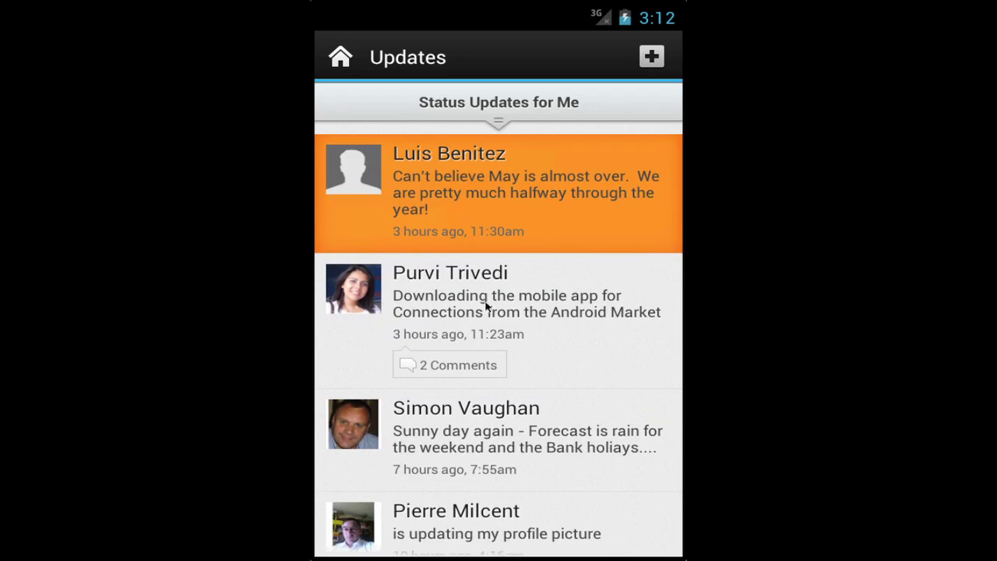
pyautogui.moveTo(543, 335)
pyautogui.mouseDown()
pyautogui.moveTo(547, 242)
pyautogui.moveTo(532, 330)
pyautogui.mouseUp()
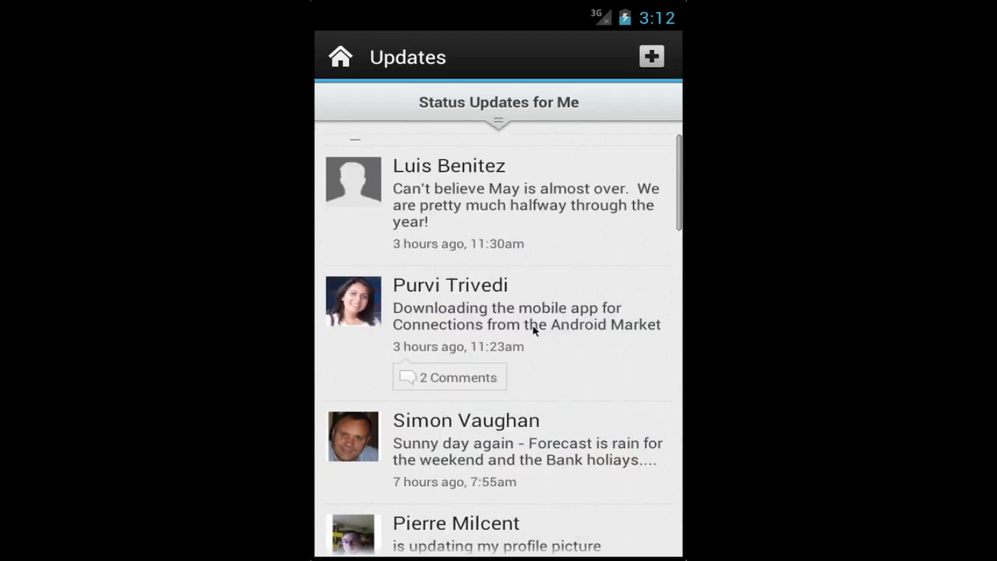
# View the News Feed, and open the Status Updates for Me entry about downloading the mobile app from the Android Market
pyautogui.click(496, 123)
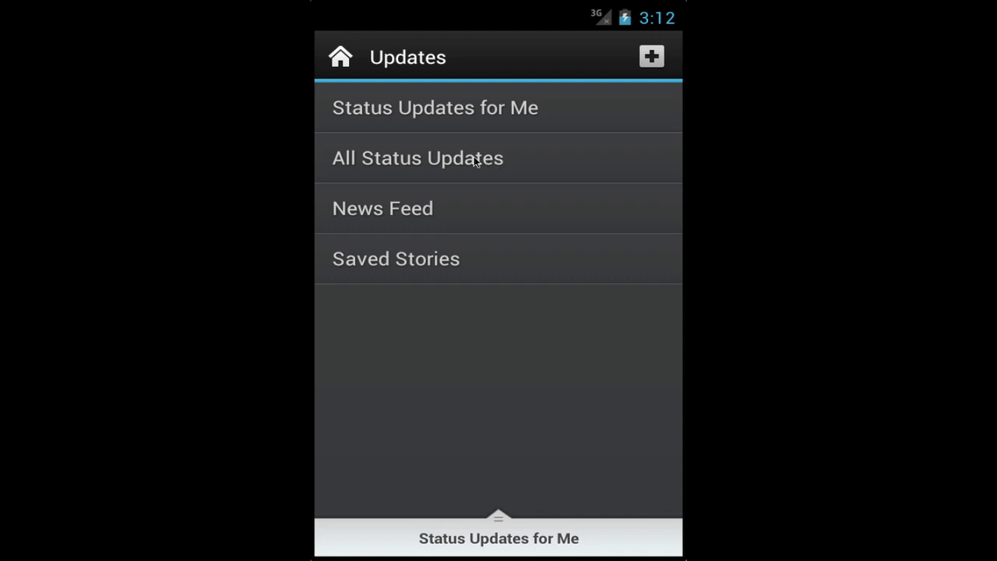
pyautogui.click(483, 211)
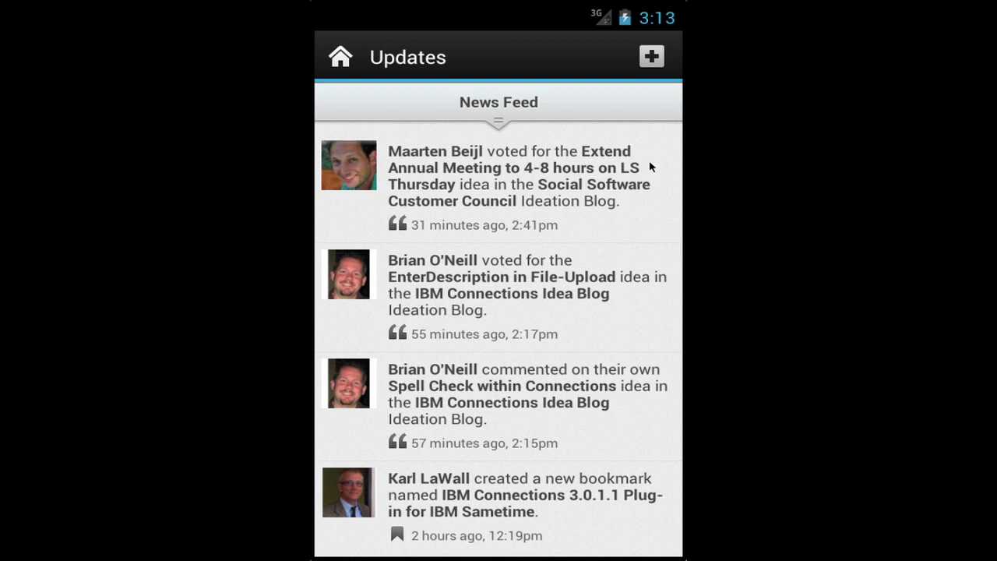
pyautogui.click(499, 122)
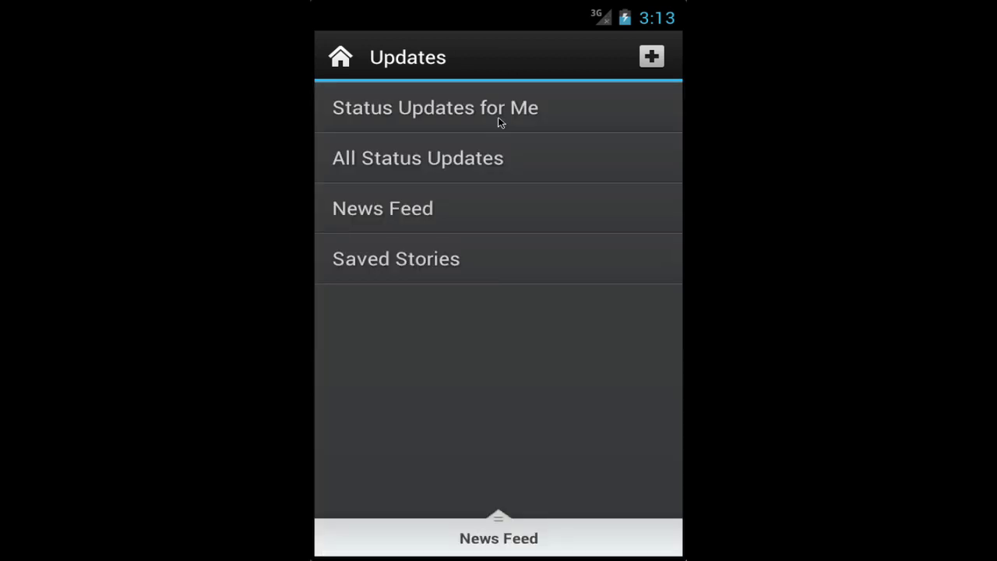
pyautogui.click(489, 113)
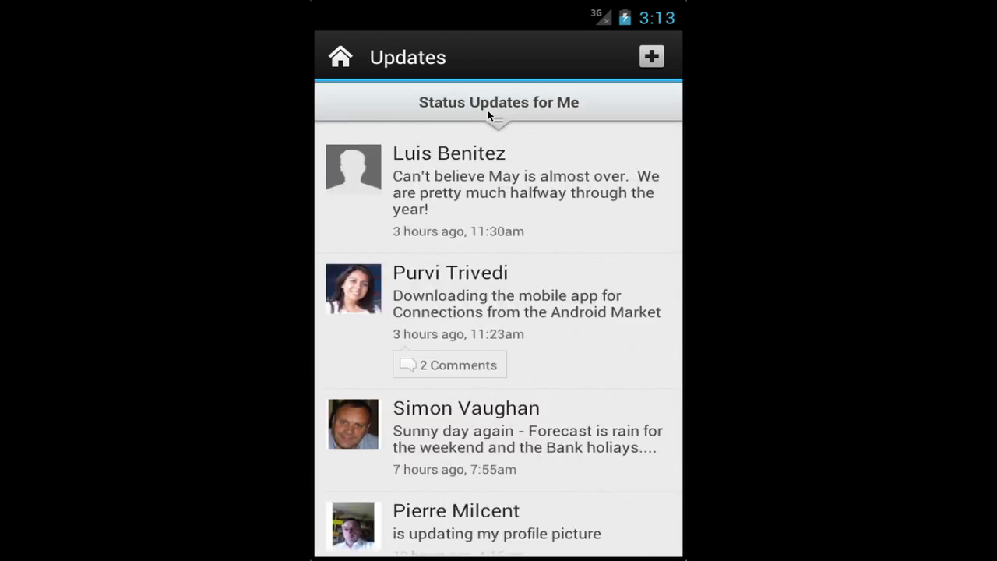
pyautogui.click(520, 279)
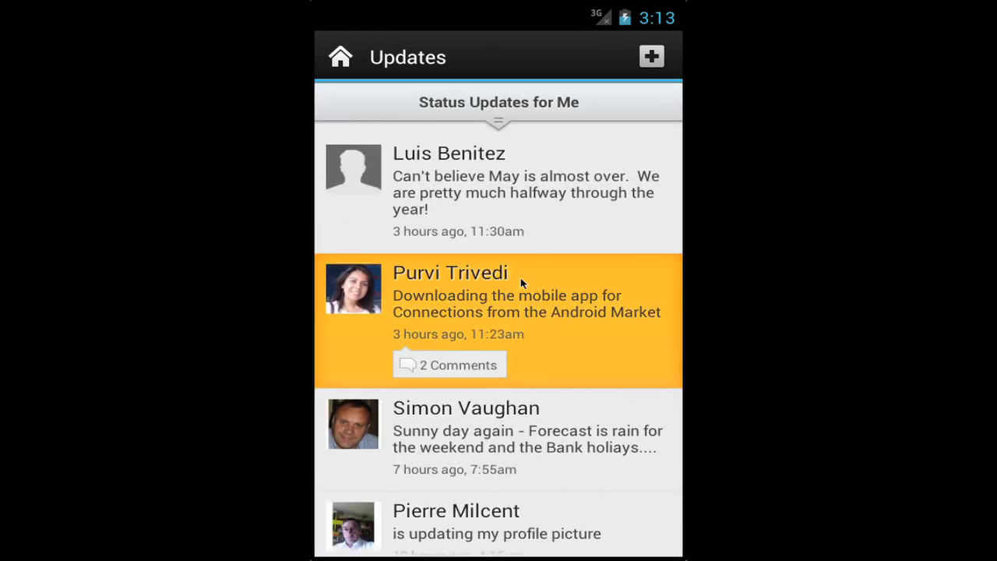
pyautogui.press('Escape')
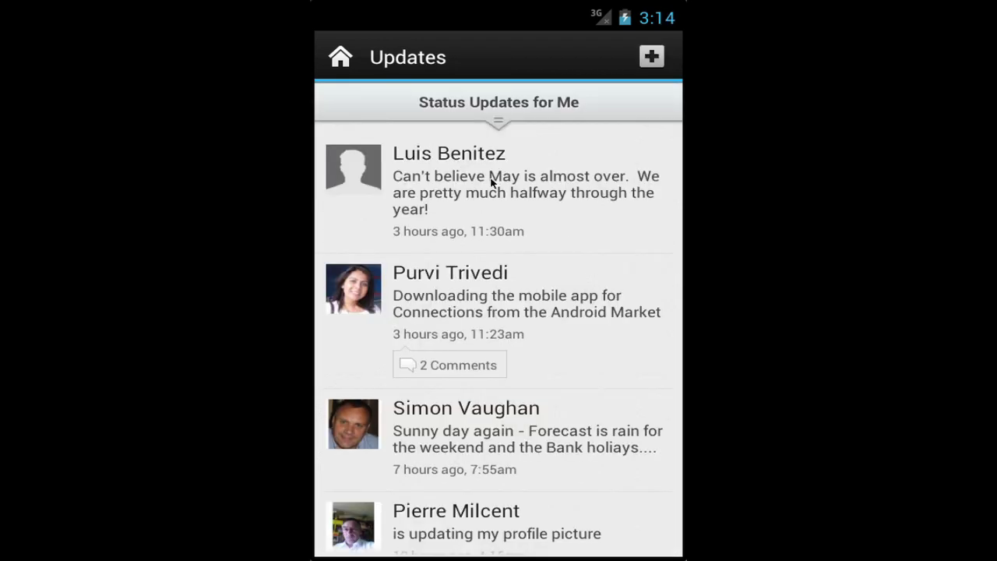
# Share a new status update reading "Hello from my demo"
pyautogui.click(651, 58)
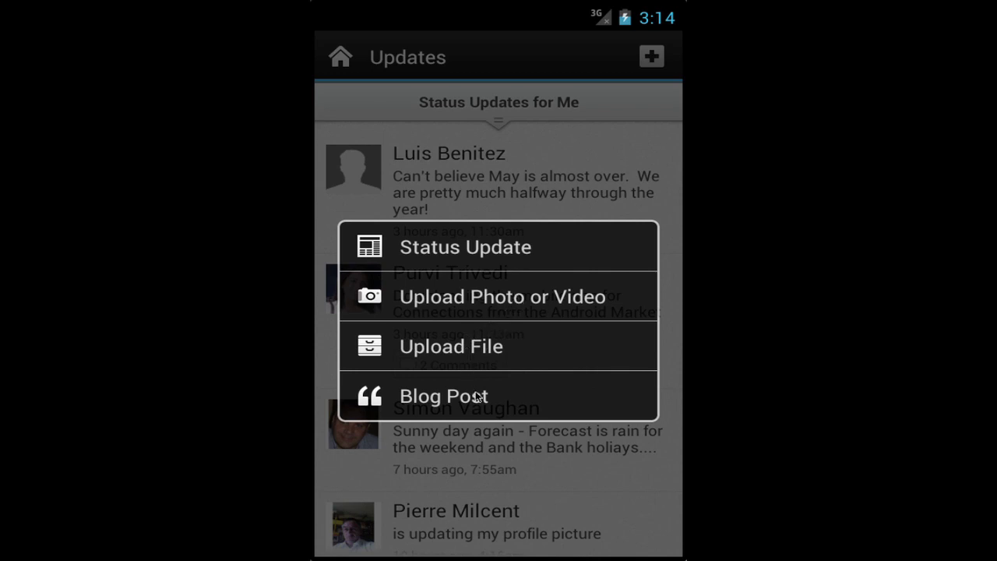
pyautogui.click(510, 255)
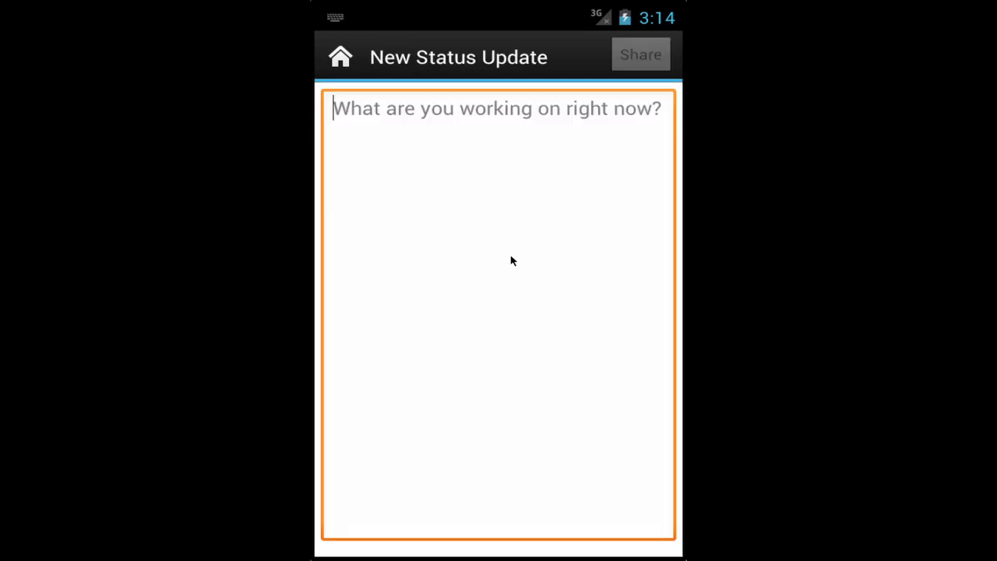
pyautogui.write('Hello')
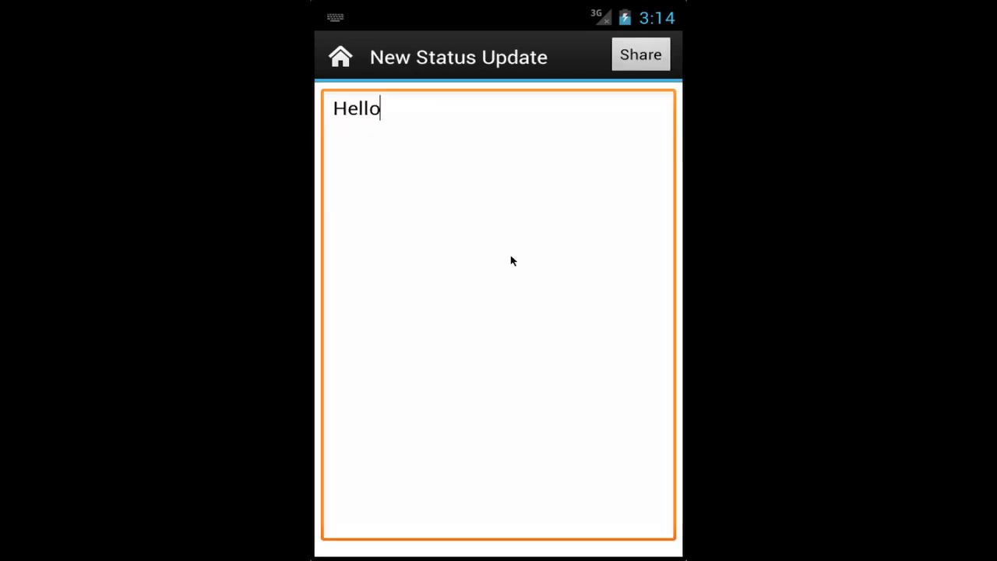
pyautogui.write(' from my demo')
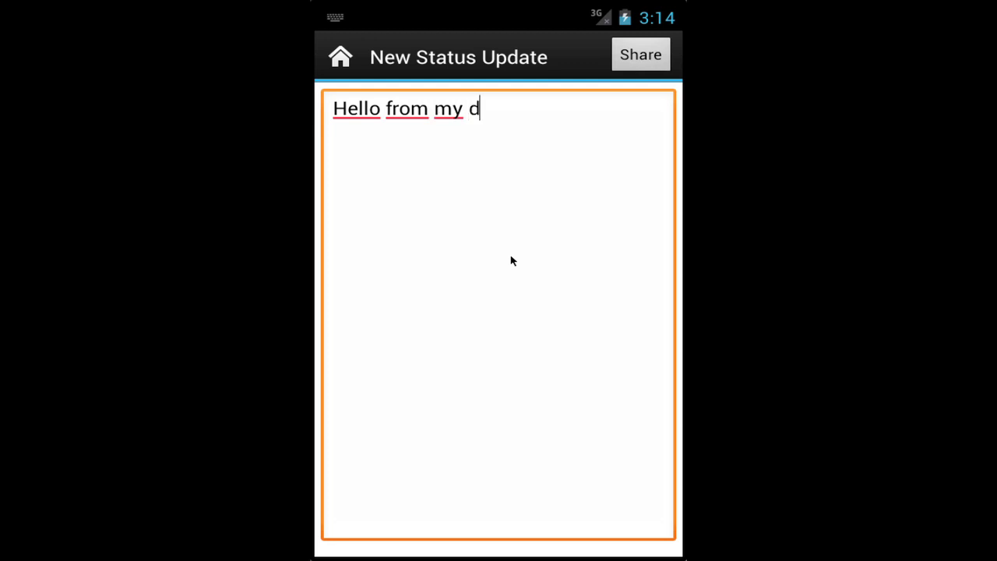
pyautogui.click(636, 65)
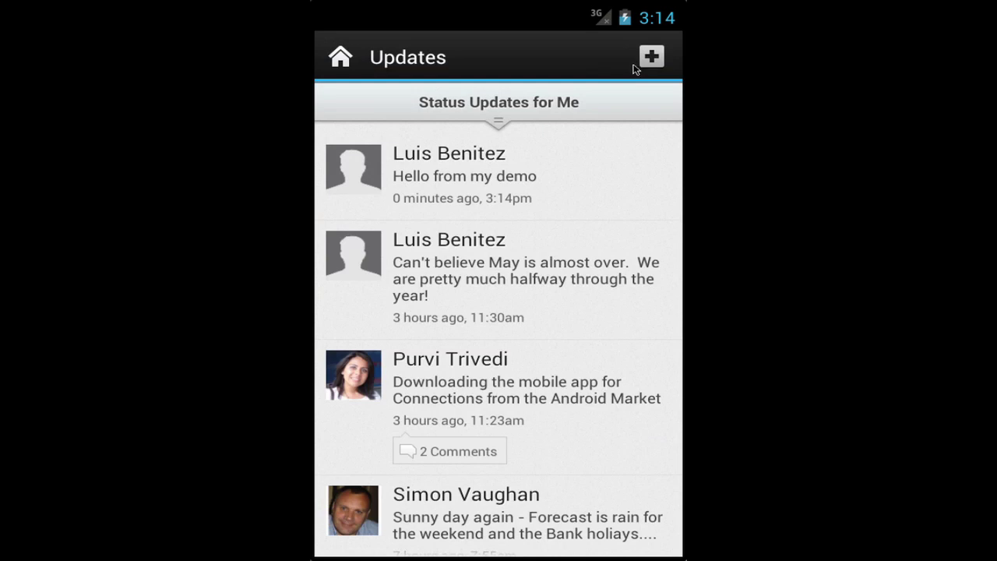
# Search all of Connections for "social" and narrow the results to Profiles
pyautogui.click(341, 63)
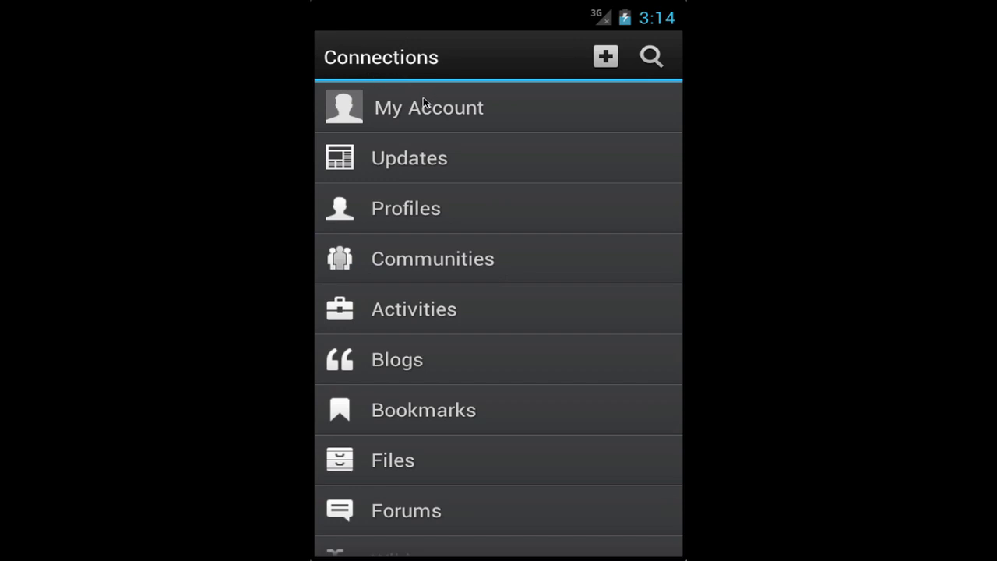
pyautogui.click(652, 58)
pyautogui.write('social')
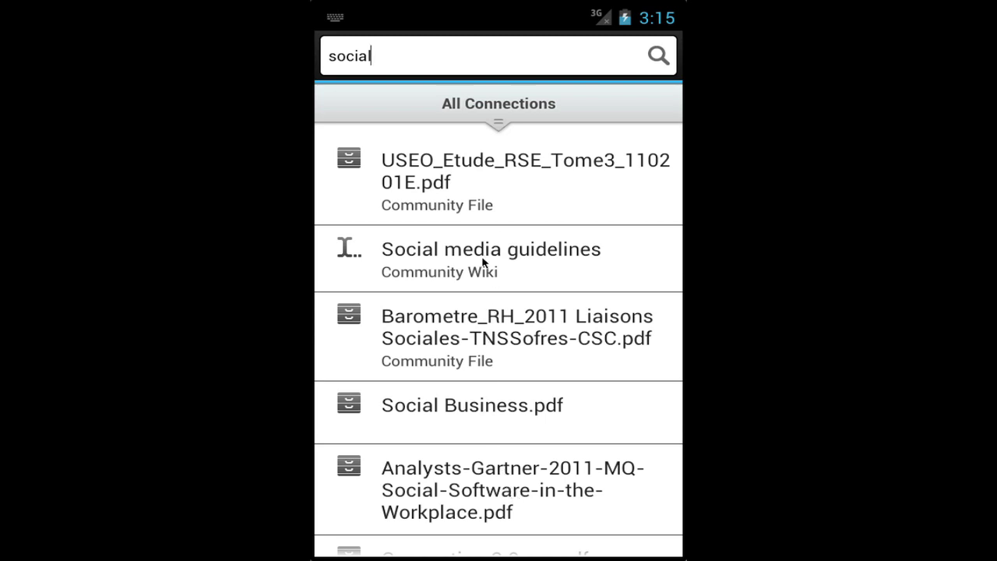
pyautogui.click(499, 126)
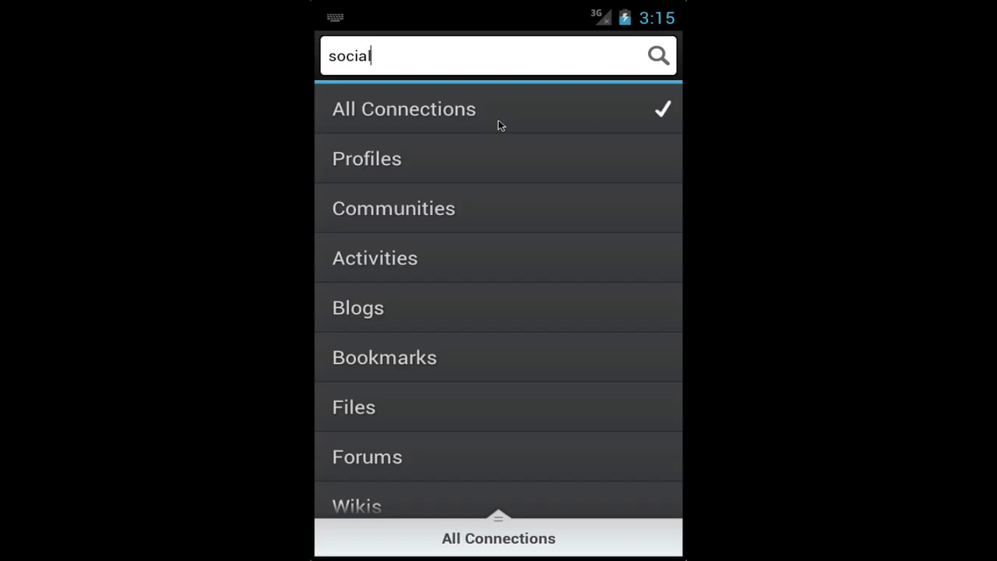
pyautogui.click(516, 158)
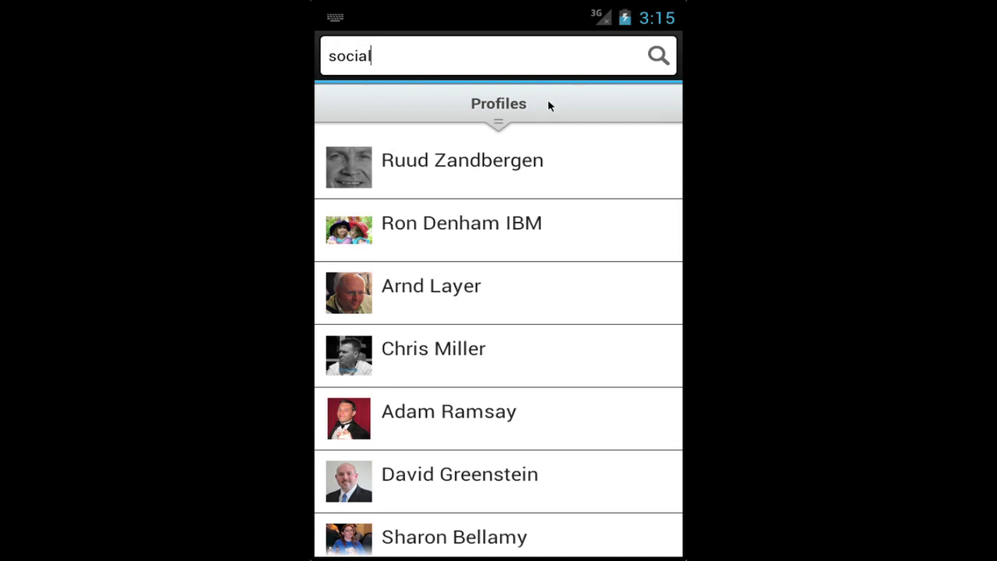
# Browse the My Network contacts in Profiles and look over the other available profile views
pyautogui.press('Escape')
pyautogui.click(434, 211)
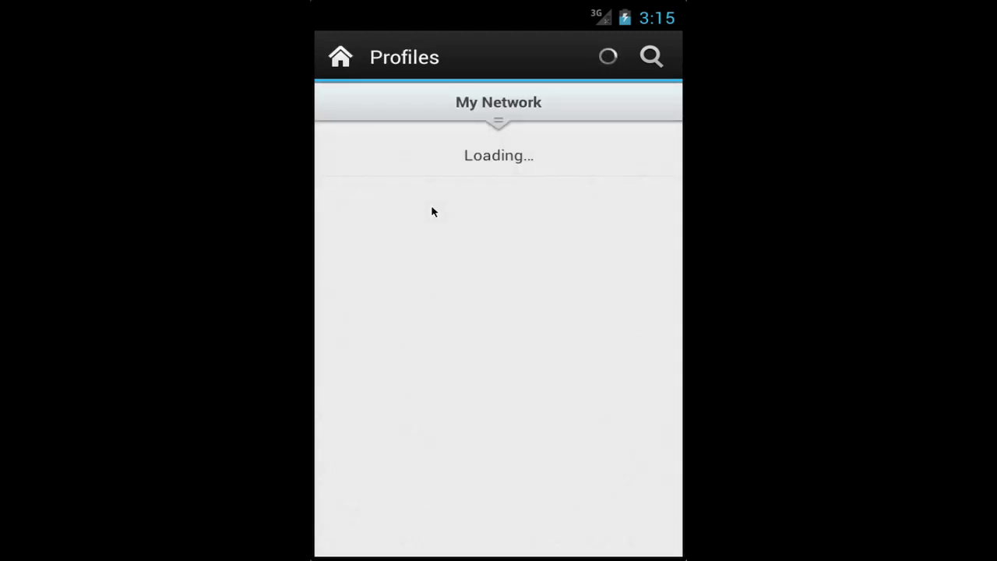
pyautogui.click(496, 211)
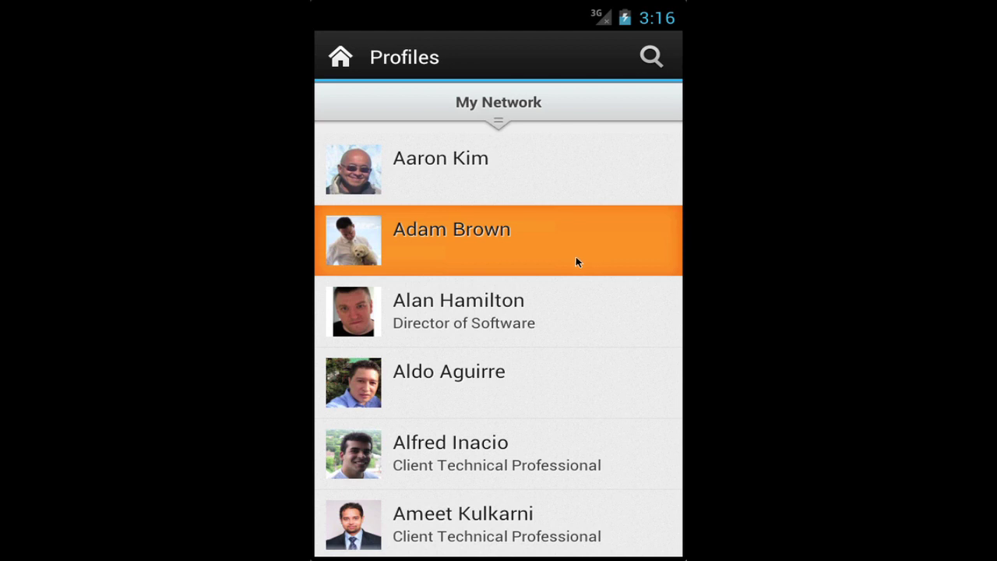
pyautogui.moveTo(582, 261); pyautogui.dragTo(547, 77)
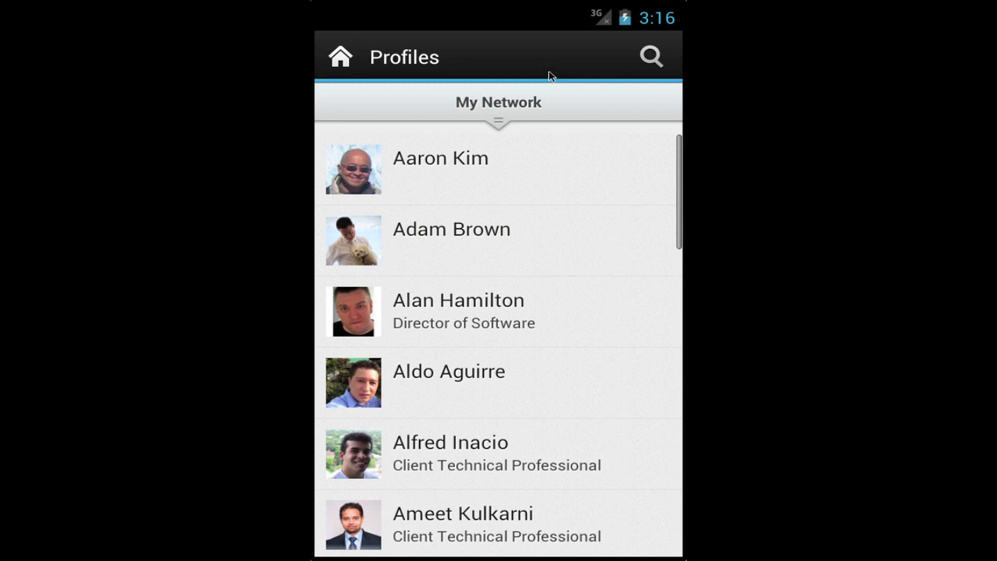
pyautogui.click(499, 121)
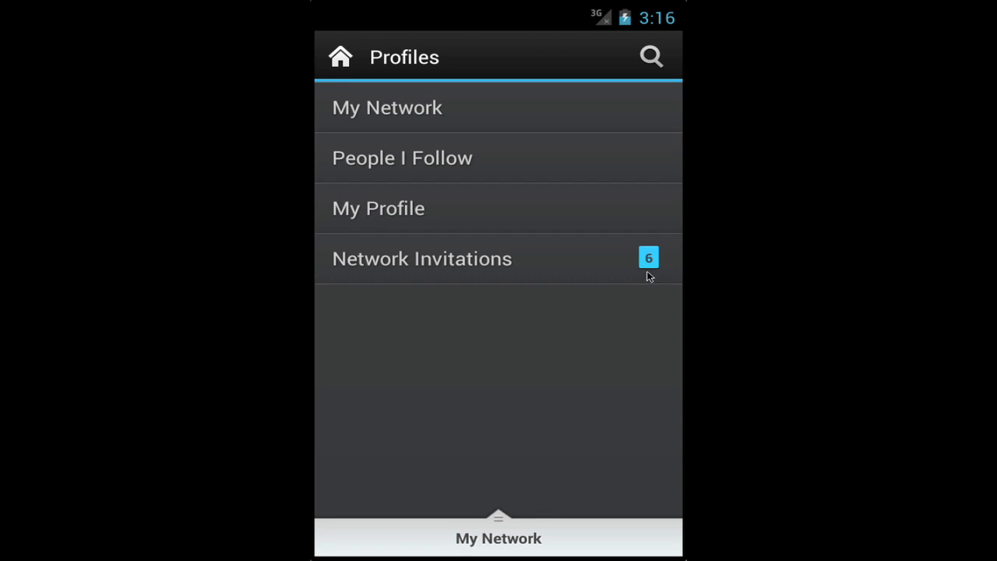
pyautogui.click(495, 517)
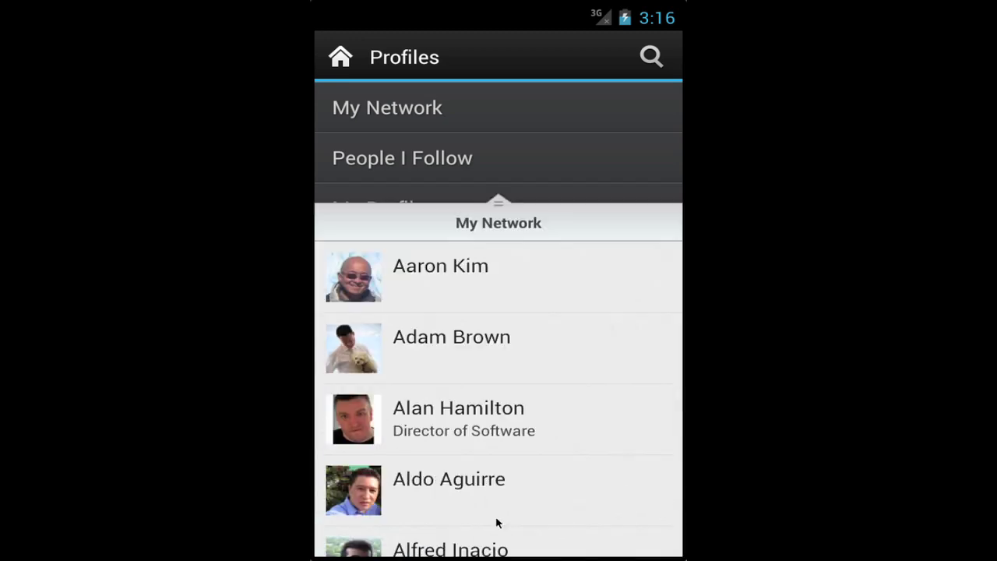
# Search the profiles for a contact by name and read the About Me section of that contact's profile
pyautogui.click(653, 57)
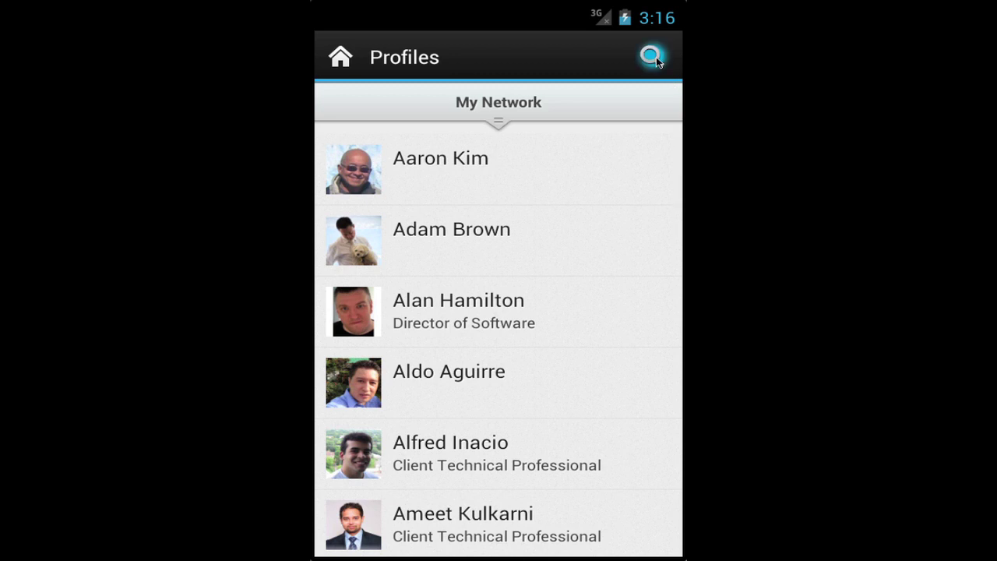
pyautogui.write('stuart mc')
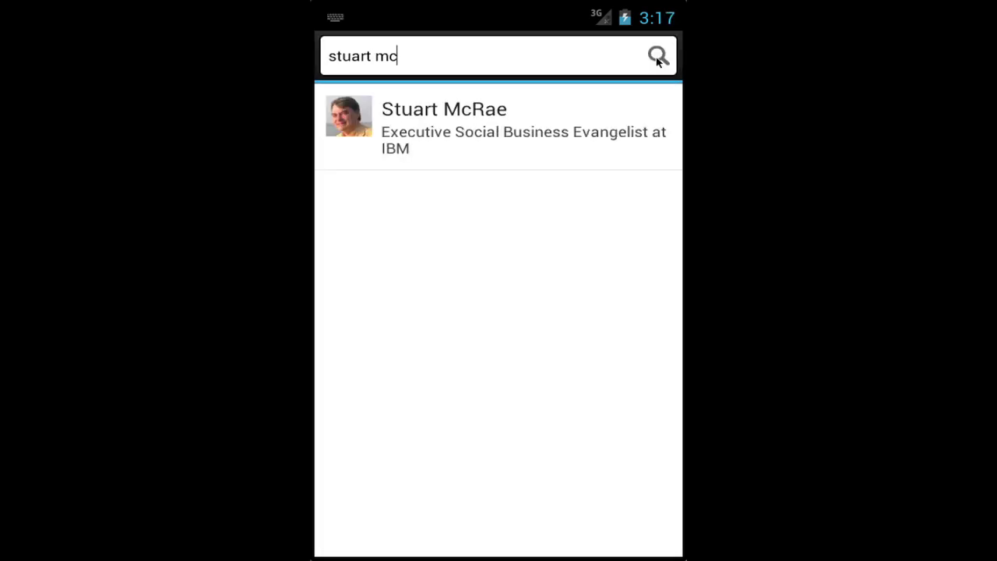
pyautogui.click(572, 111)
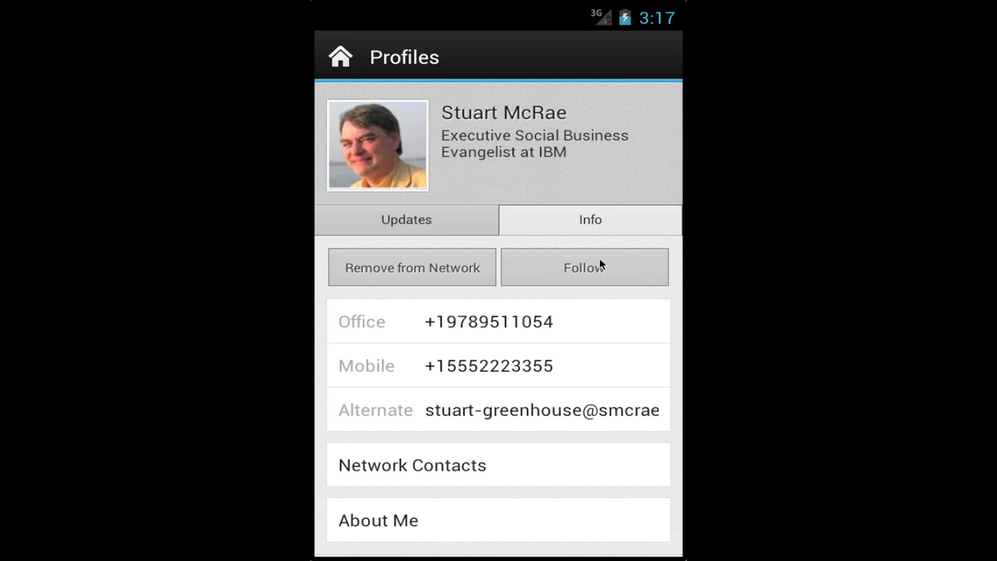
pyautogui.click(494, 520)
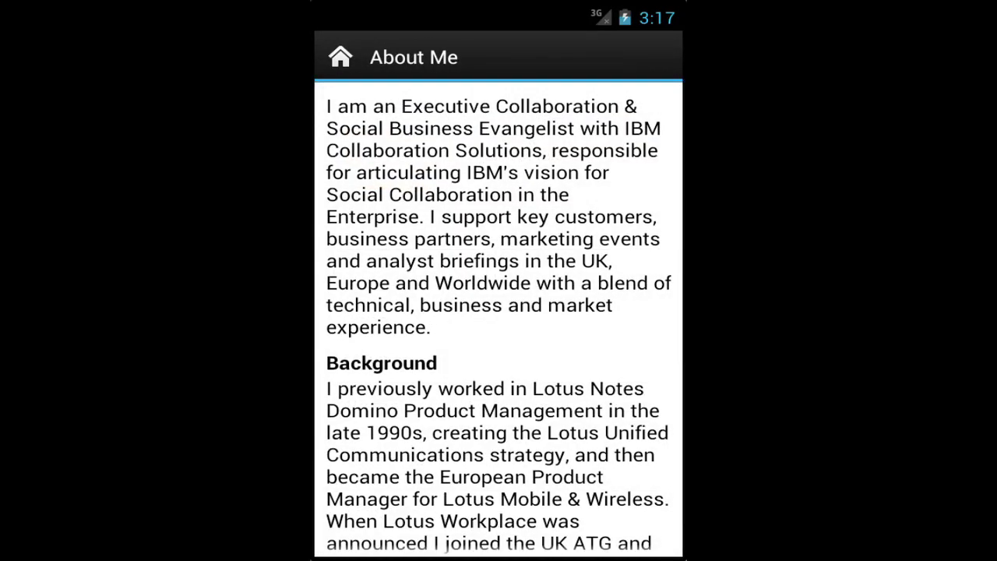
pyautogui.press('Escape')
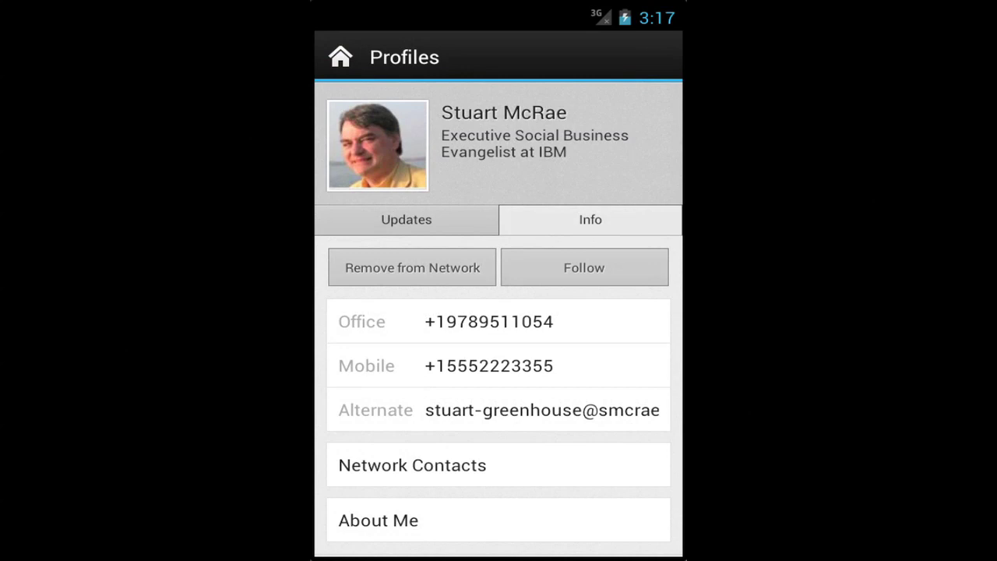
# Display the QR code for scanning the contact's info from the profile's Share options
pyautogui.press('Menu')
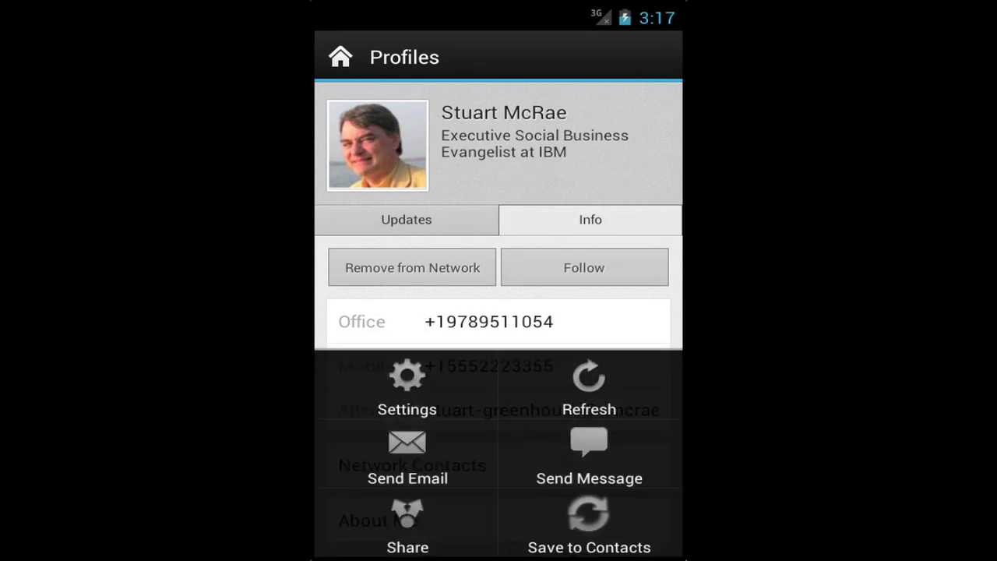
pyautogui.click(409, 520)
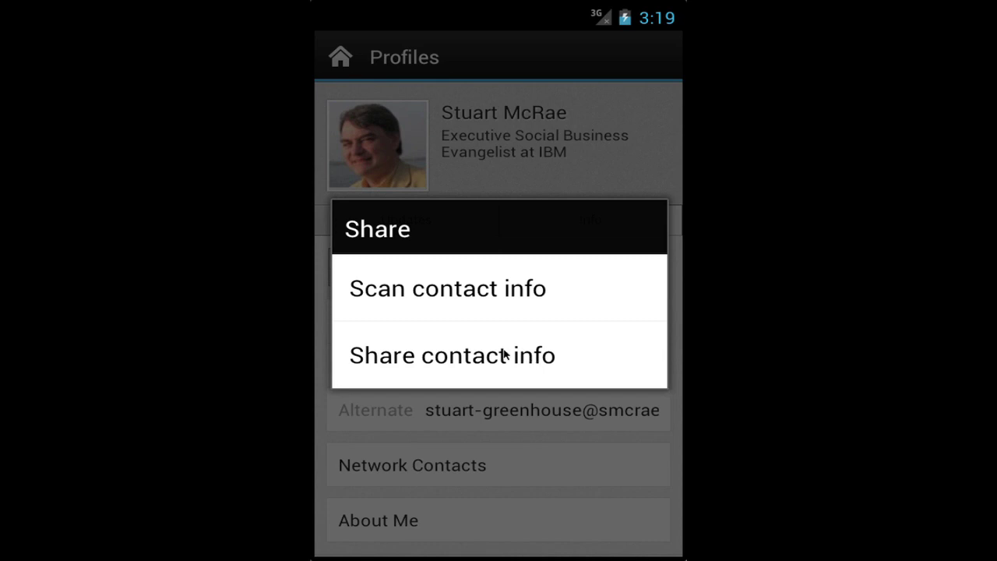
pyautogui.click(441, 300)
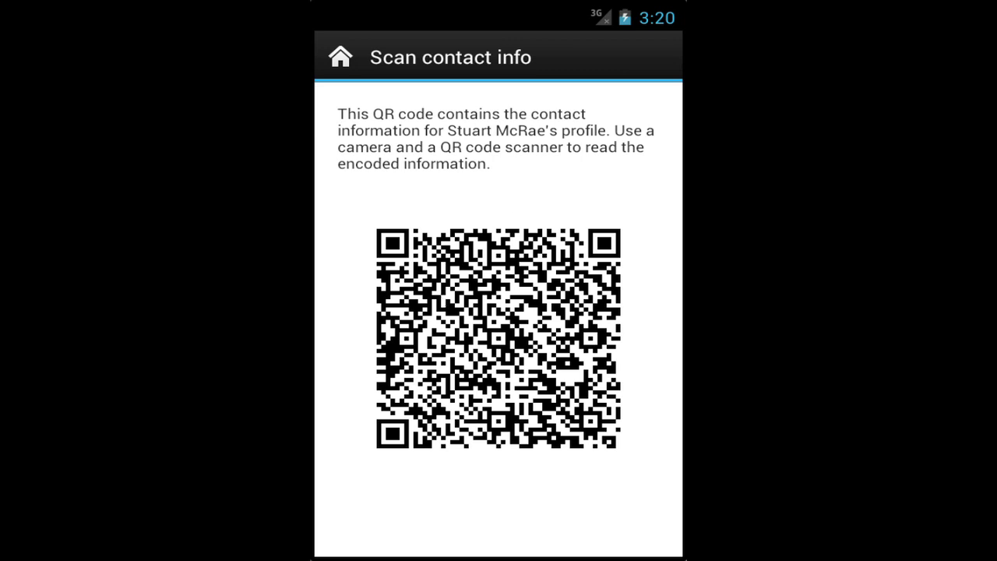
pyautogui.press('Escape')
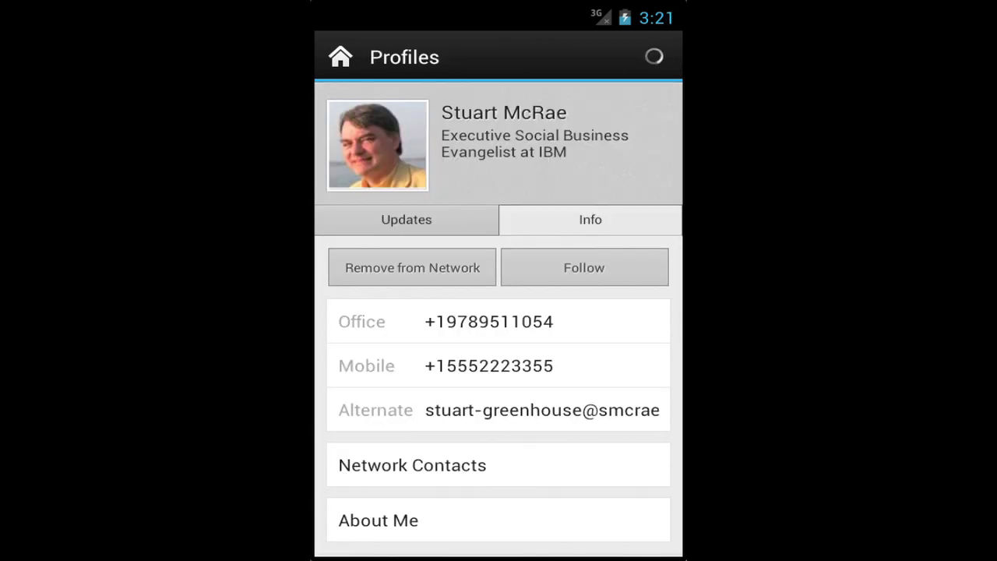
# Open My Profile and take a new camera picture for the profile photo, accepting the shot
pyautogui.press('Escape')
pyautogui.click(466, 224)
pyautogui.click(472, 202)
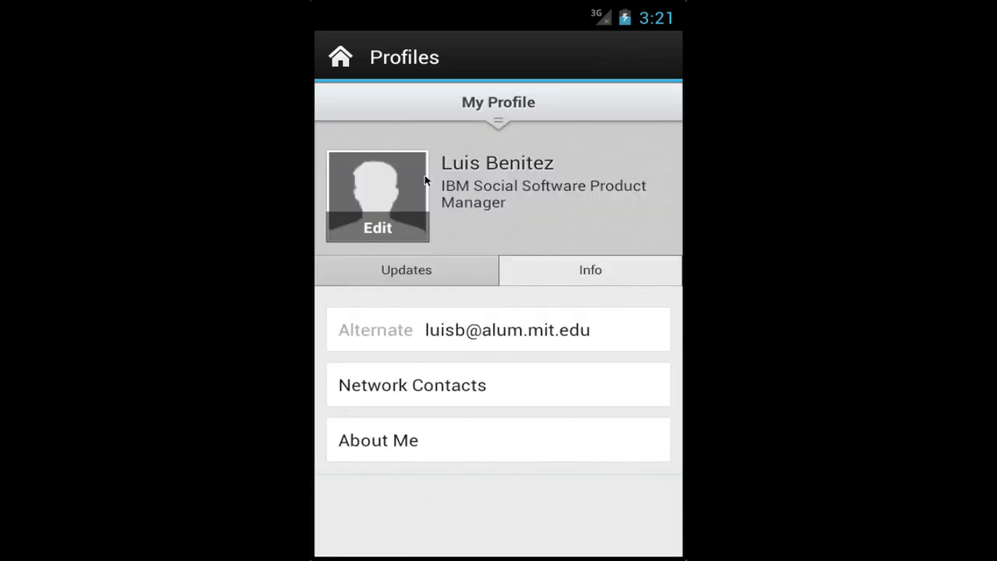
pyautogui.click(393, 229)
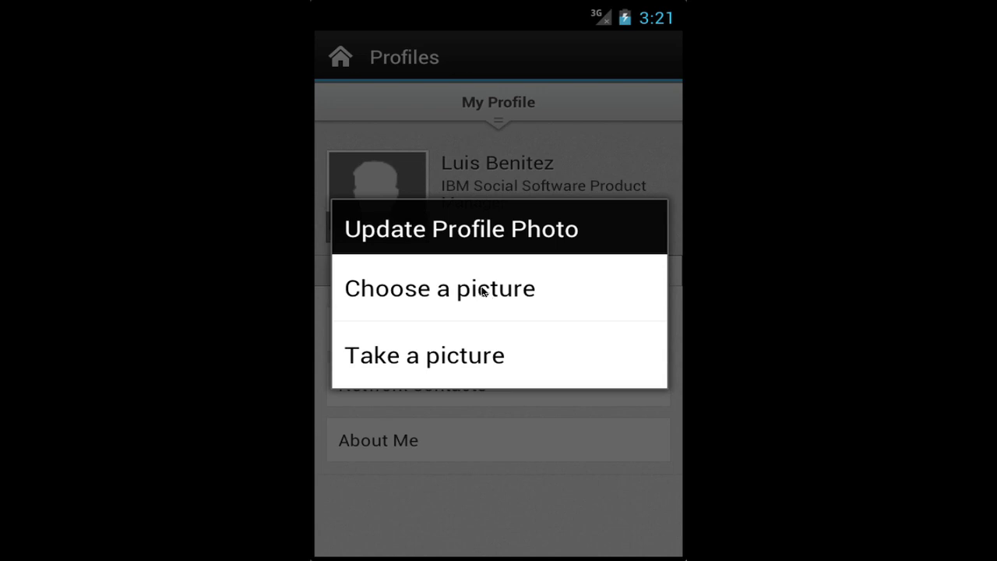
pyautogui.click(483, 357)
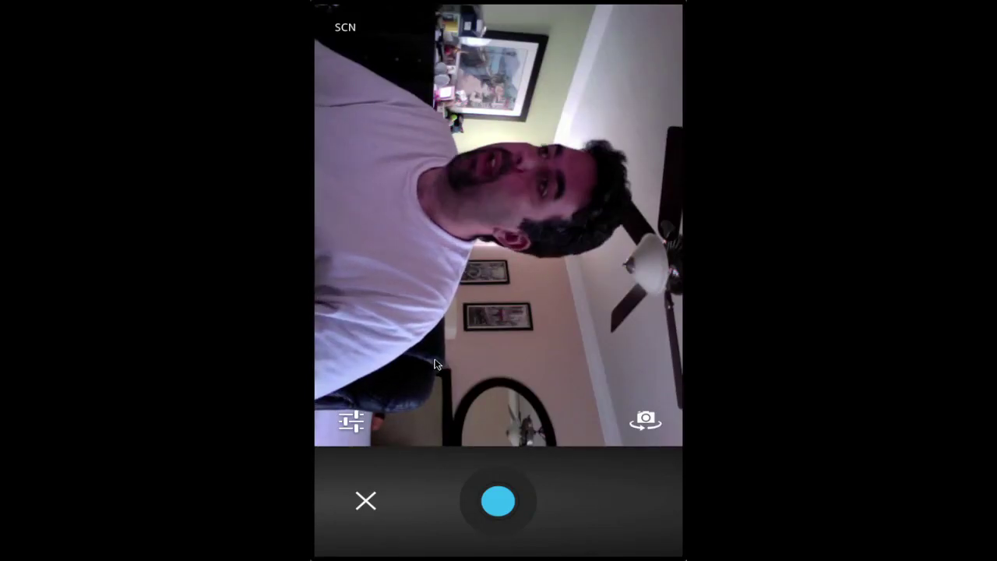
pyautogui.click(498, 498)
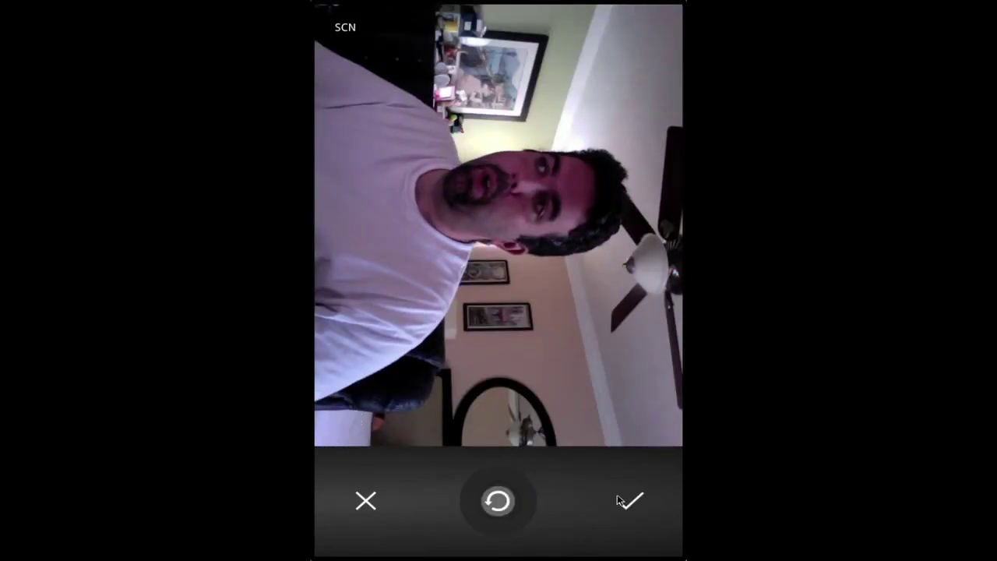
pyautogui.click(619, 500)
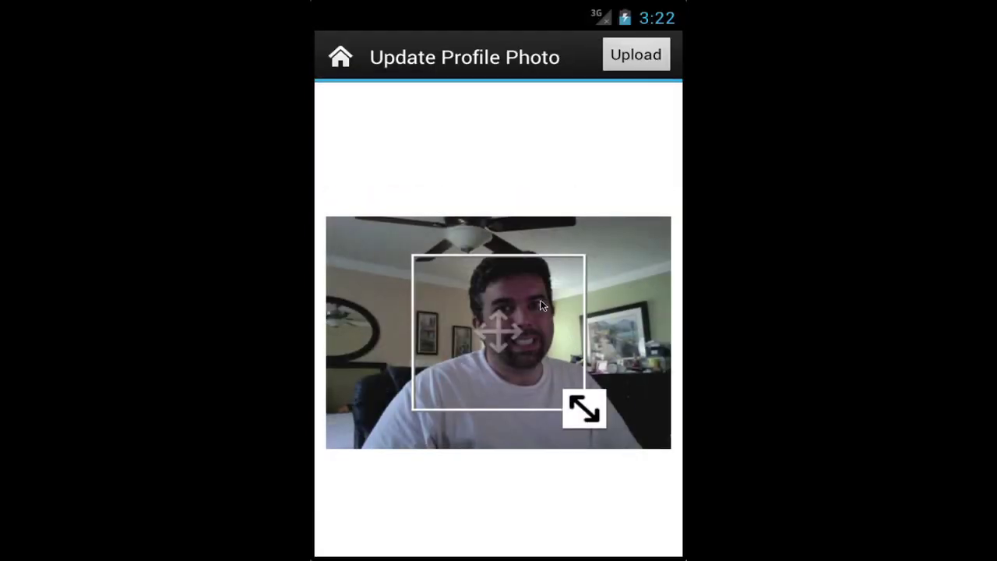
# Crop the new picture more tightly around the face and upload it as the profile photo
pyautogui.moveTo(507, 321); pyautogui.dragTo(531, 302)
pyautogui.moveTo(608, 391)
pyautogui.mouseDown()
pyautogui.moveTo(587, 372)
pyautogui.moveTo(602, 384)
pyautogui.mouseUp()
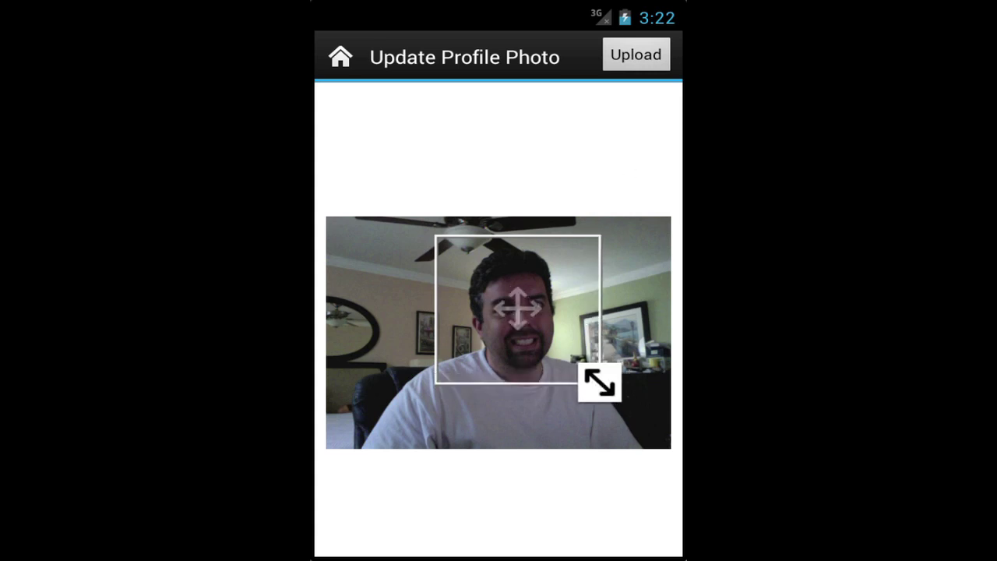
pyautogui.click(644, 59)
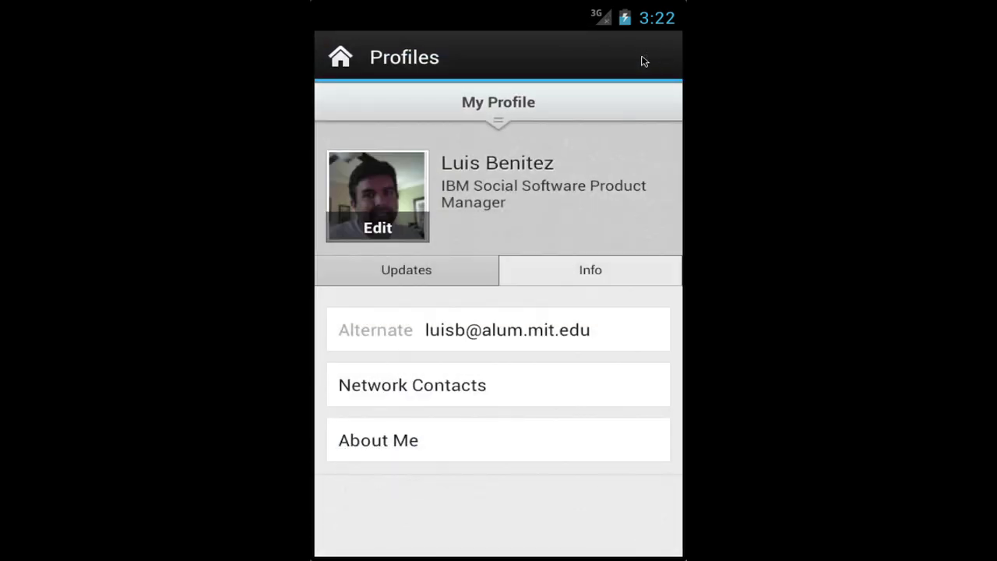
# Look over the pending Network Invitations in Profiles and return to the Connections home list
pyautogui.click(498, 125)
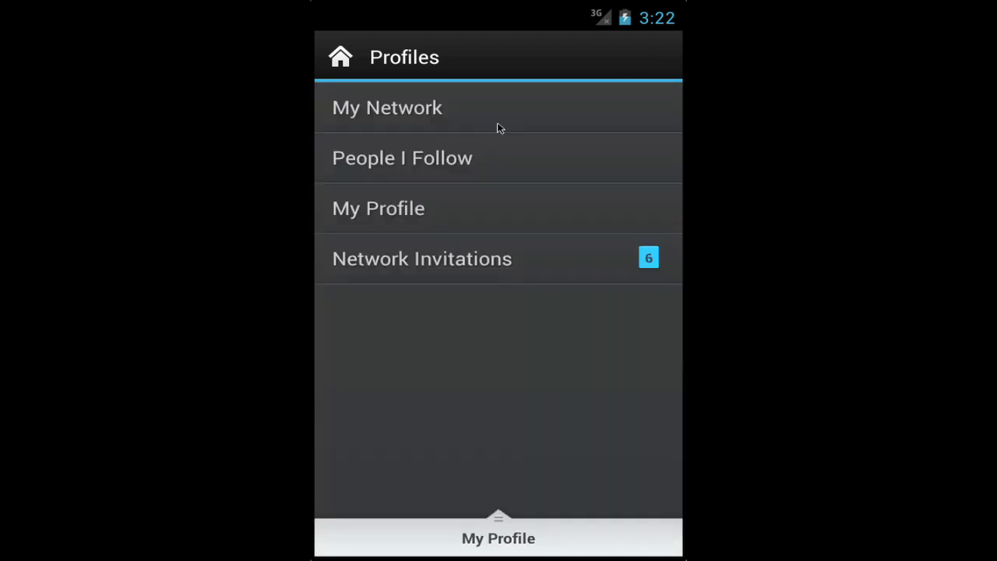
pyautogui.click(493, 263)
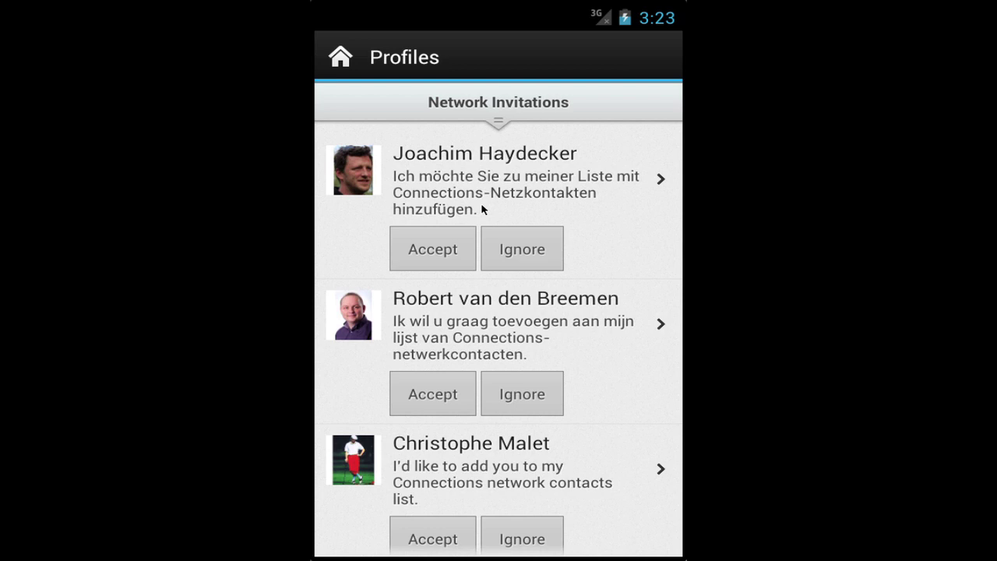
pyautogui.click(355, 60)
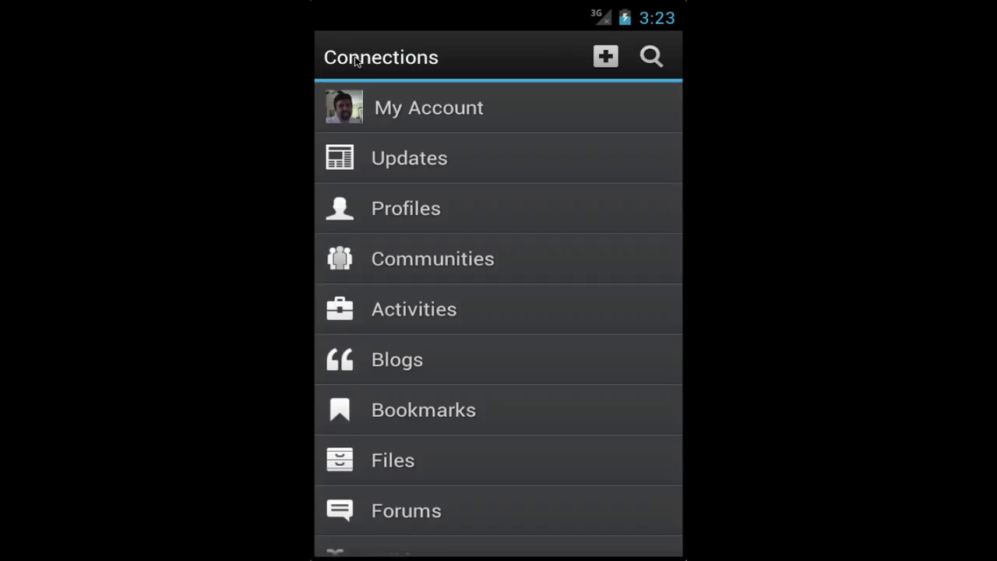
# Open Files and browse through the My Files list
pyautogui.click(395, 463)
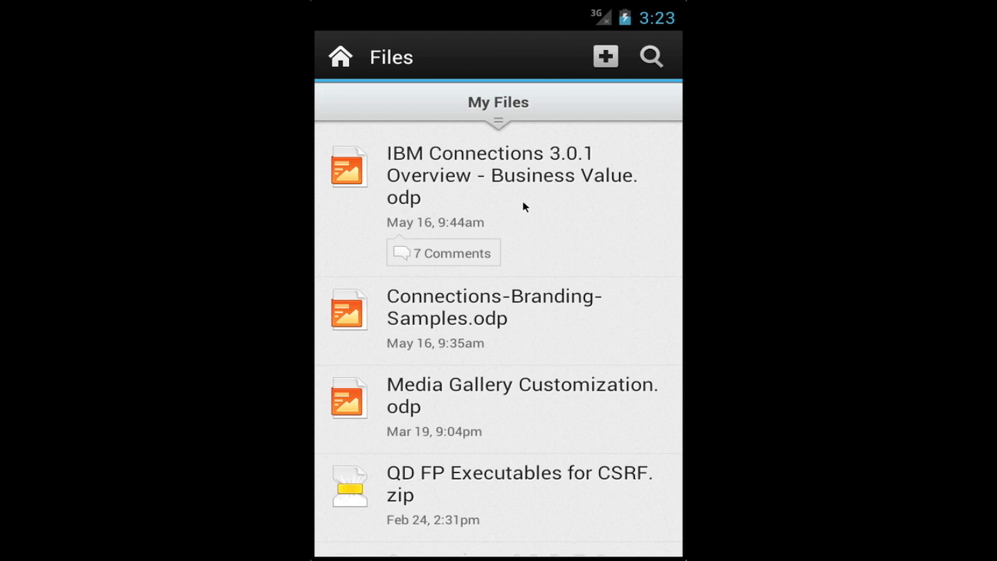
pyautogui.moveTo(573, 392); pyautogui.dragTo(585, 105)
pyautogui.moveTo(548, 461); pyautogui.dragTo(548, 253)
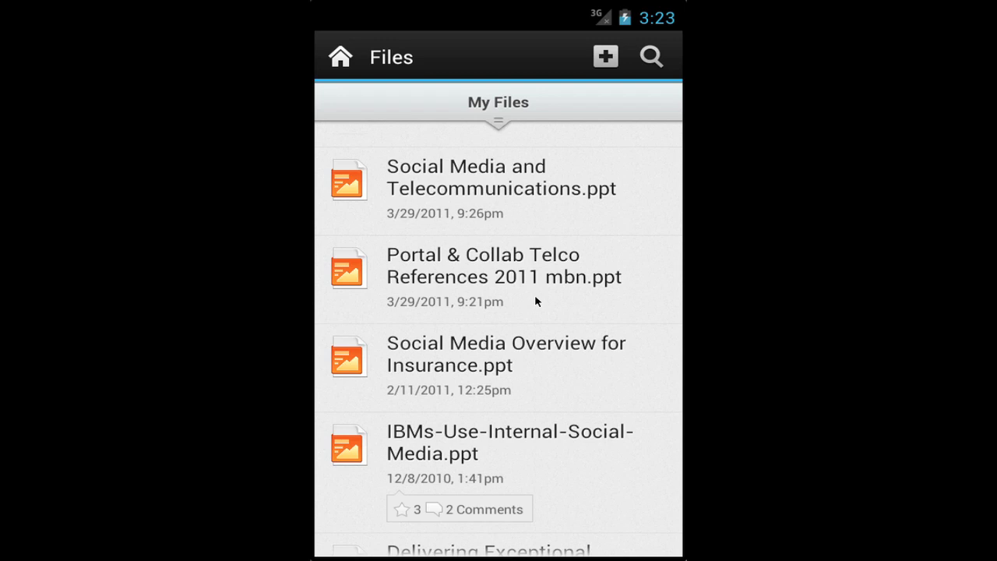
pyautogui.scroll(5, 534, 301)
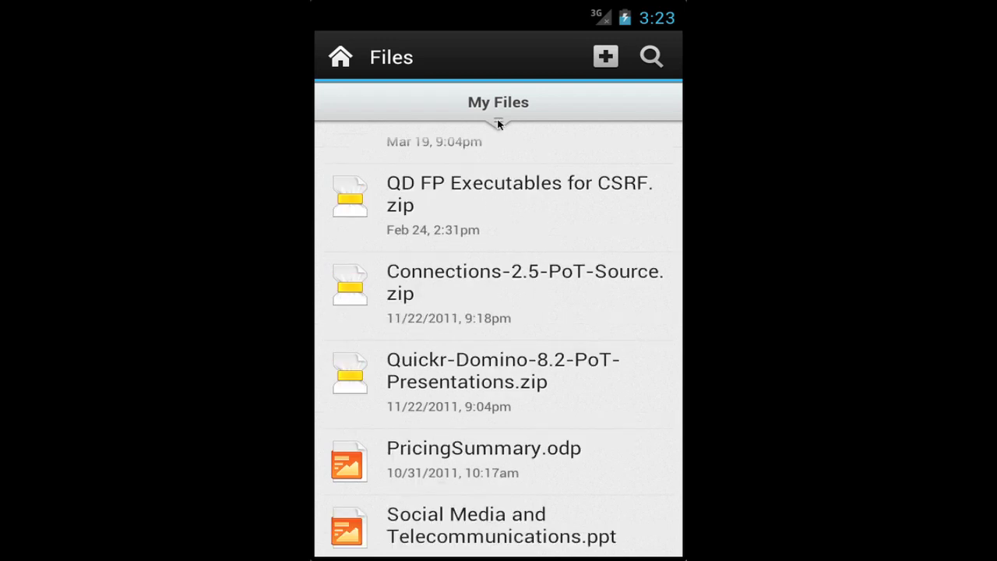
# Open CommunicationPlan1.odt from Pinned Files, read the document, and return to the pinned list
pyautogui.click(498, 122)
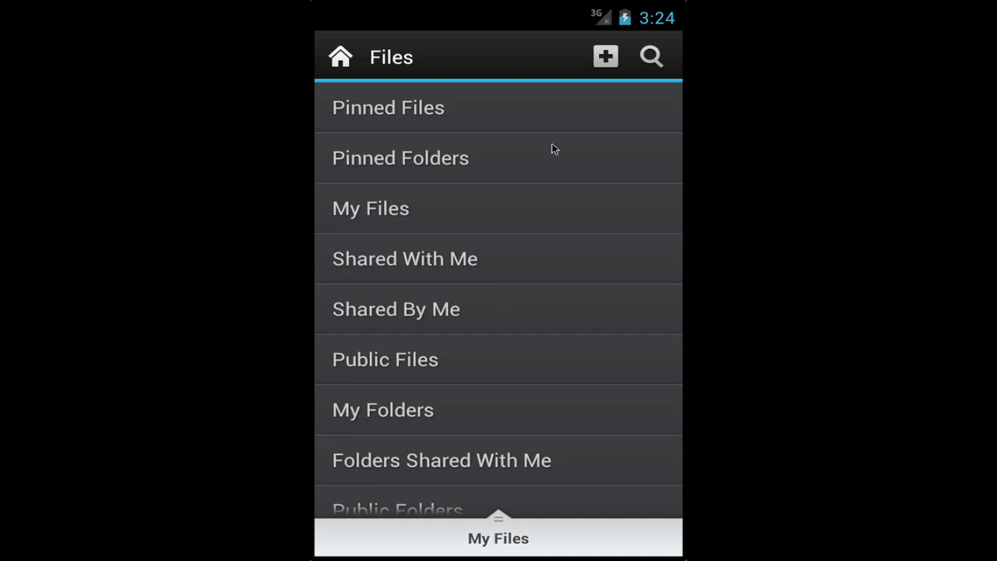
pyautogui.click(441, 114)
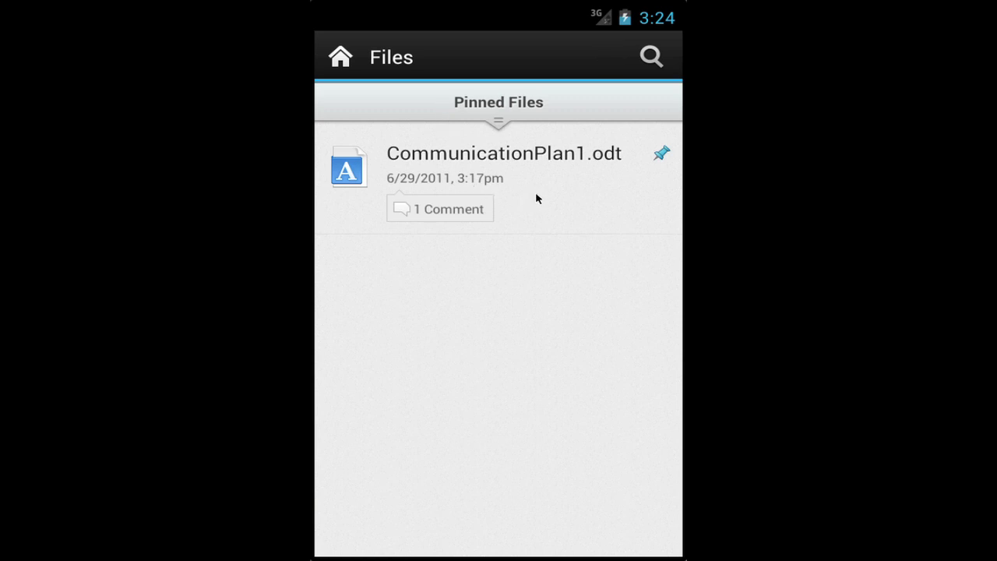
pyautogui.click(552, 173)
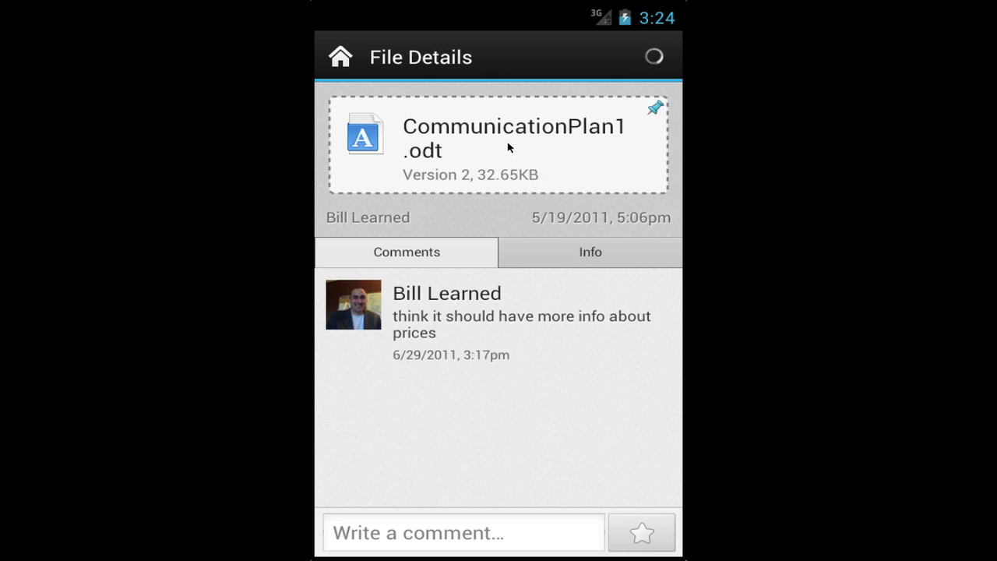
pyautogui.click(510, 147)
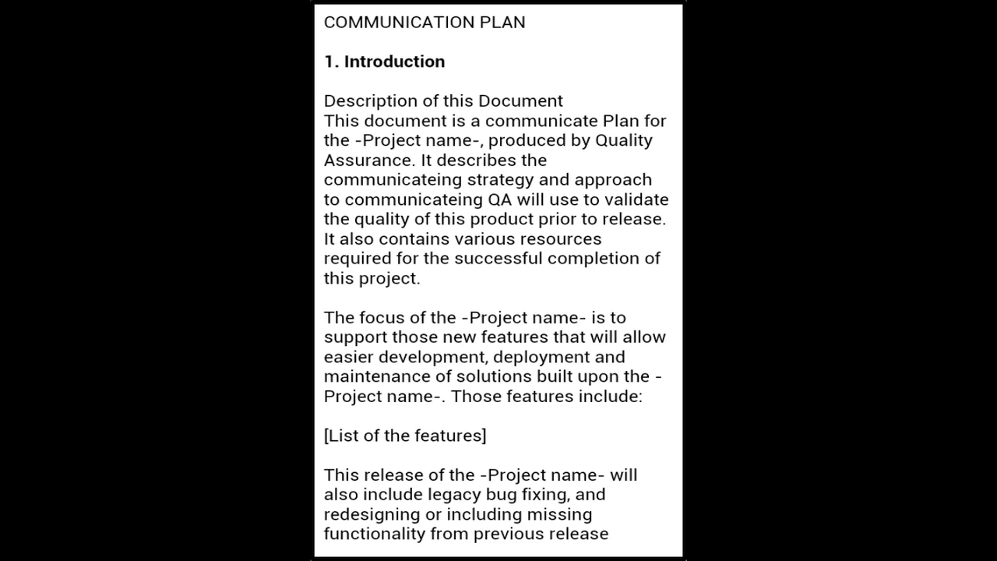
pyautogui.press('Escape')
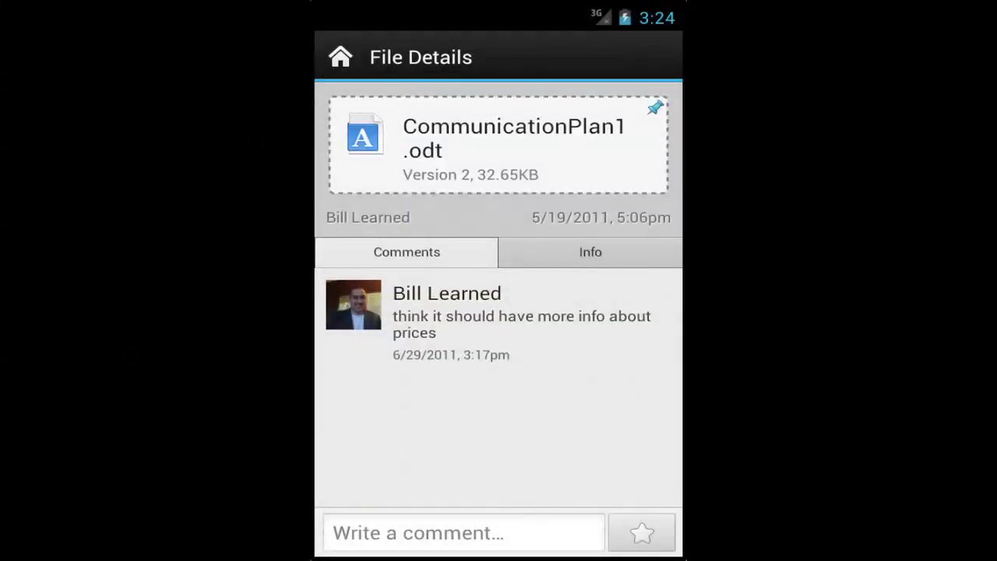
pyautogui.press('Escape')
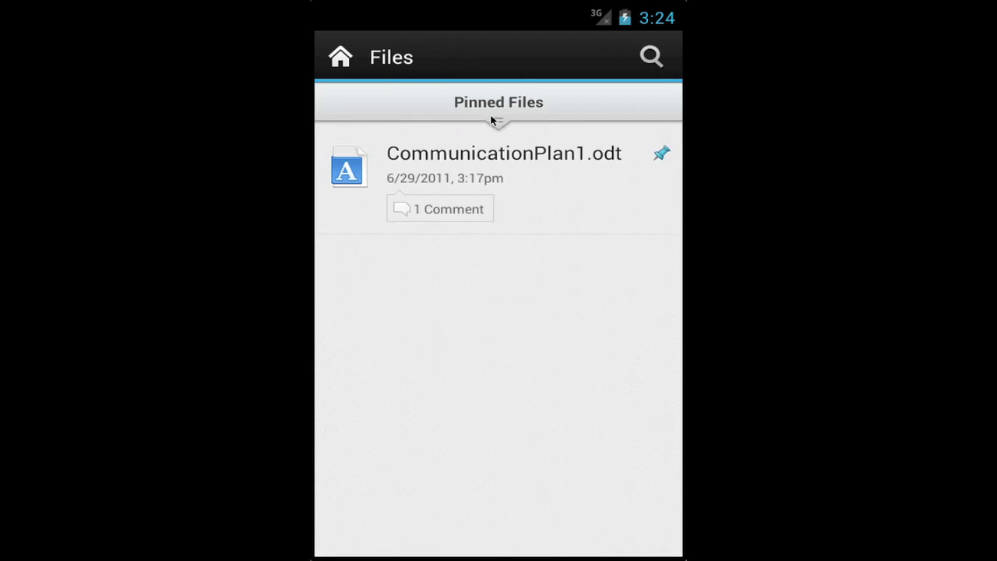
# View the image Business Get Social.jpg from Public Files and check its file info
pyautogui.click(491, 120)
pyautogui.click(413, 361)
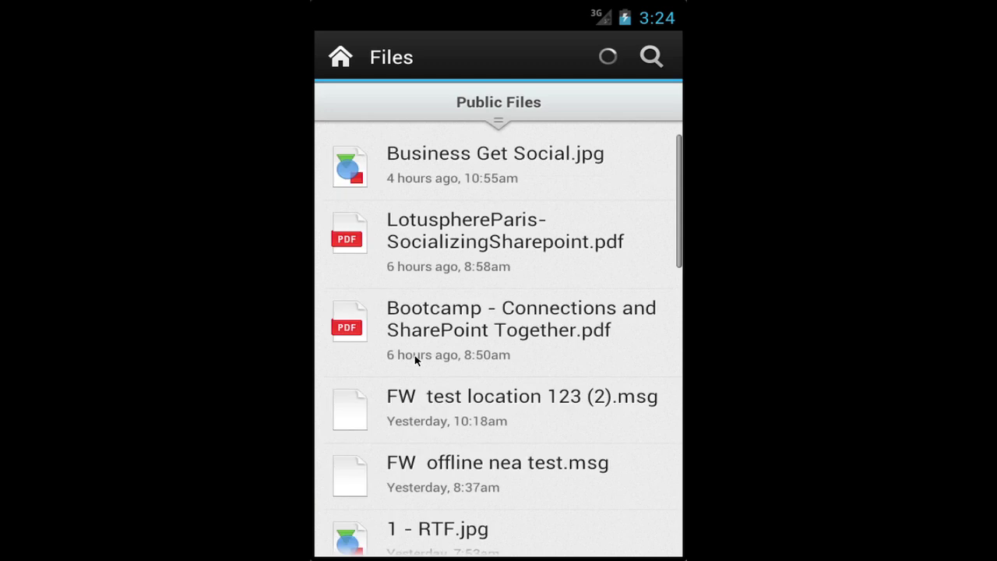
pyautogui.click(537, 169)
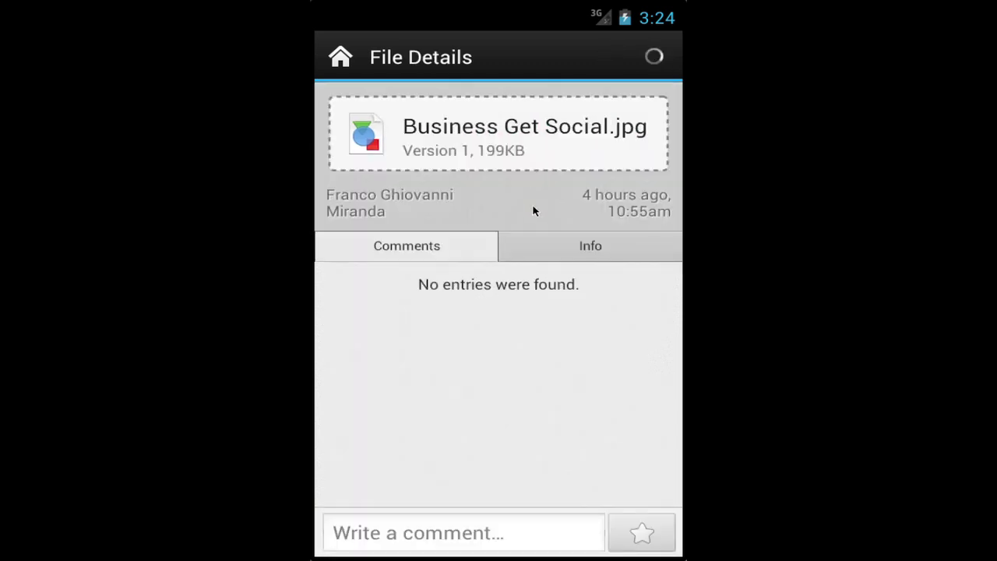
pyautogui.click(561, 153)
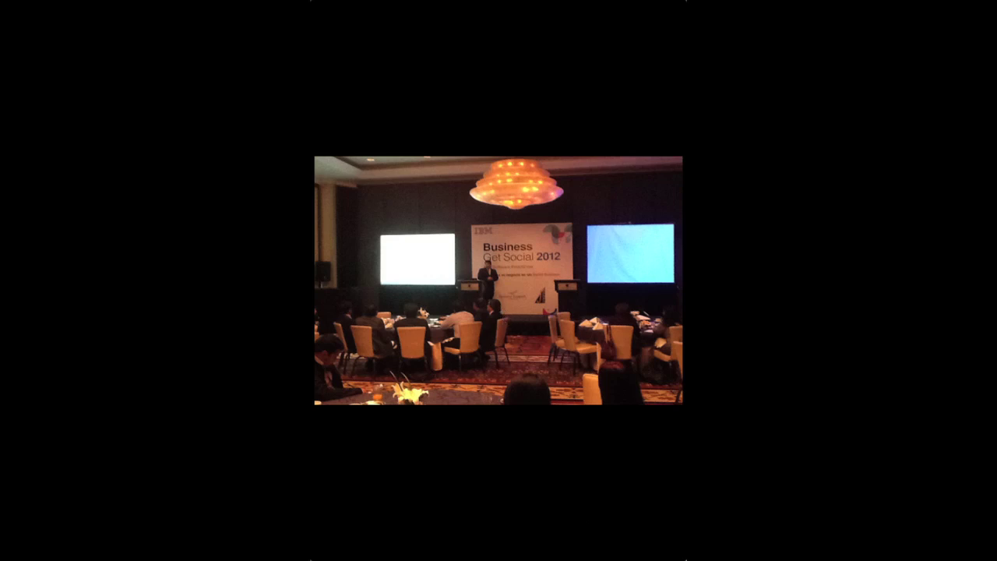
pyautogui.press('Escape')
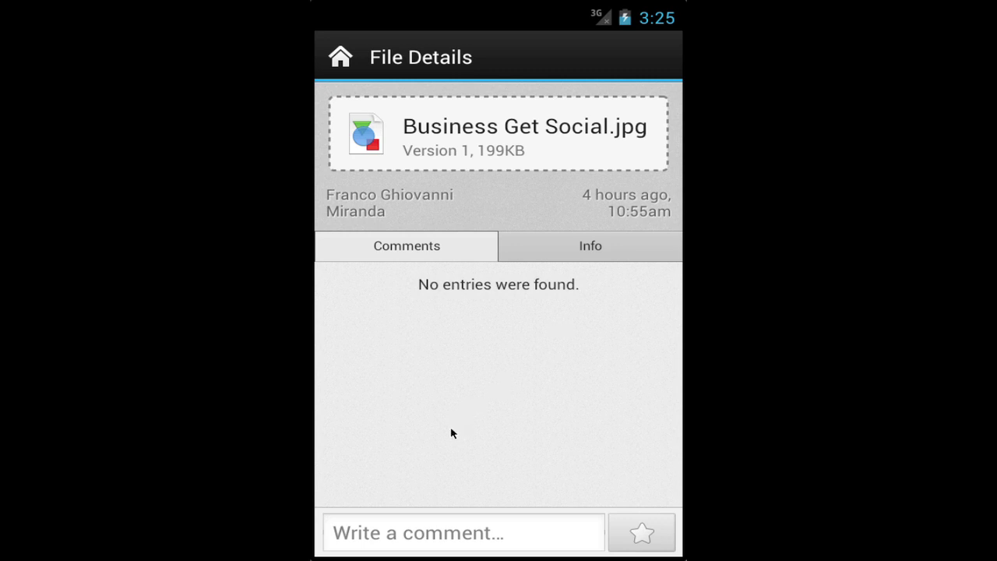
pyautogui.click(458, 532)
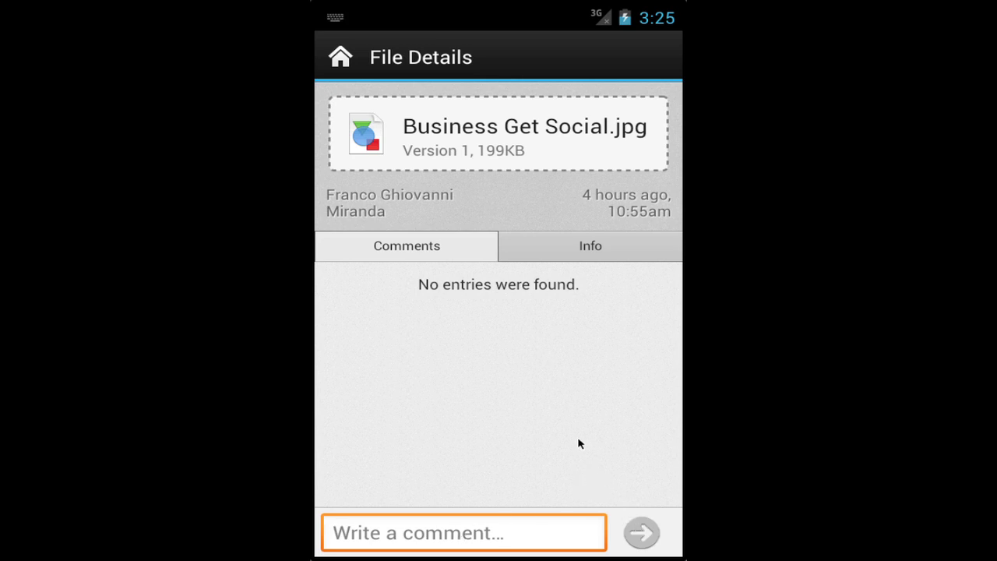
pyautogui.click(590, 248)
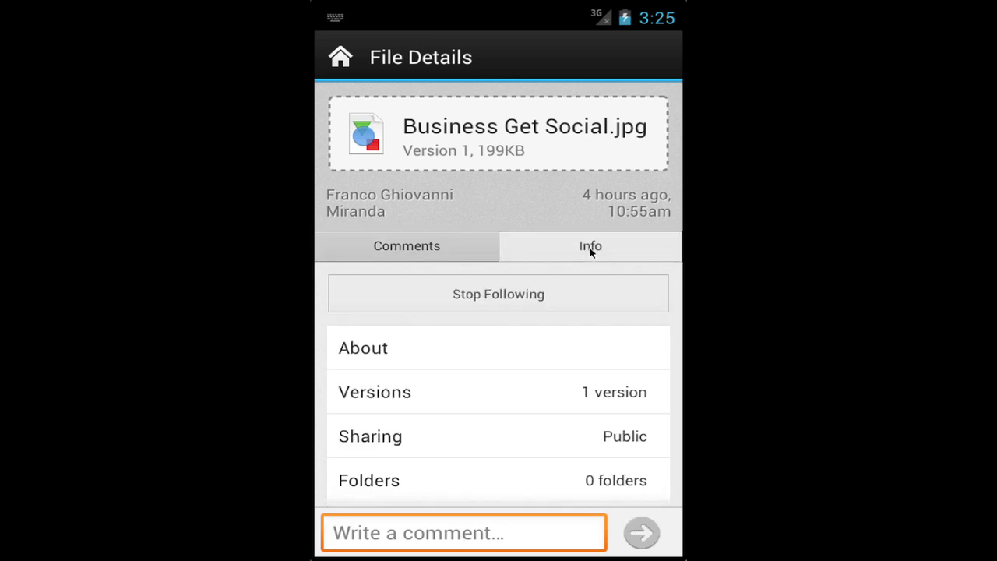
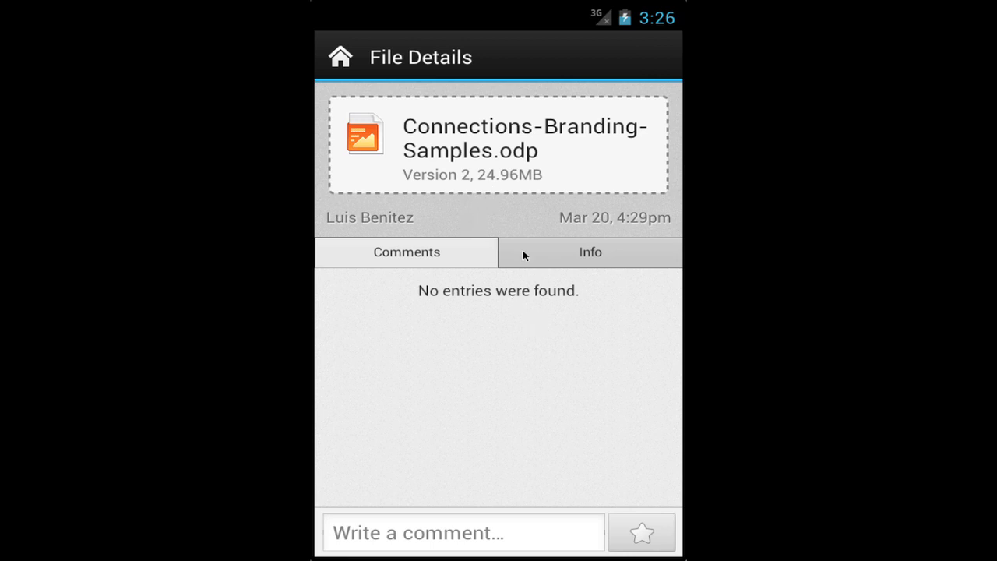
# Share Connections-Branding-Samples.odp with the IBM Connections Users community and return to the Connections home list
pyautogui.click(560, 265)
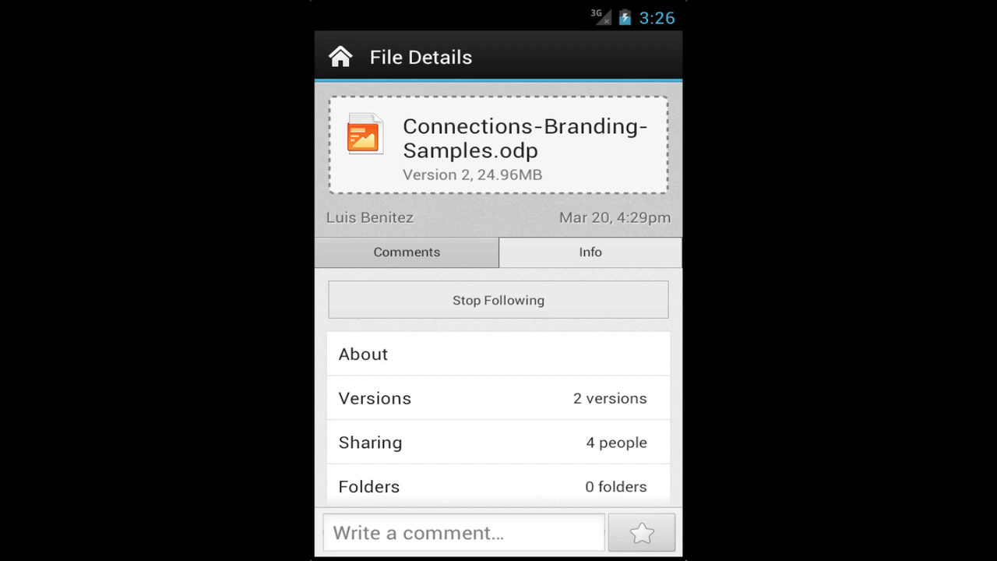
pyautogui.press('Menu')
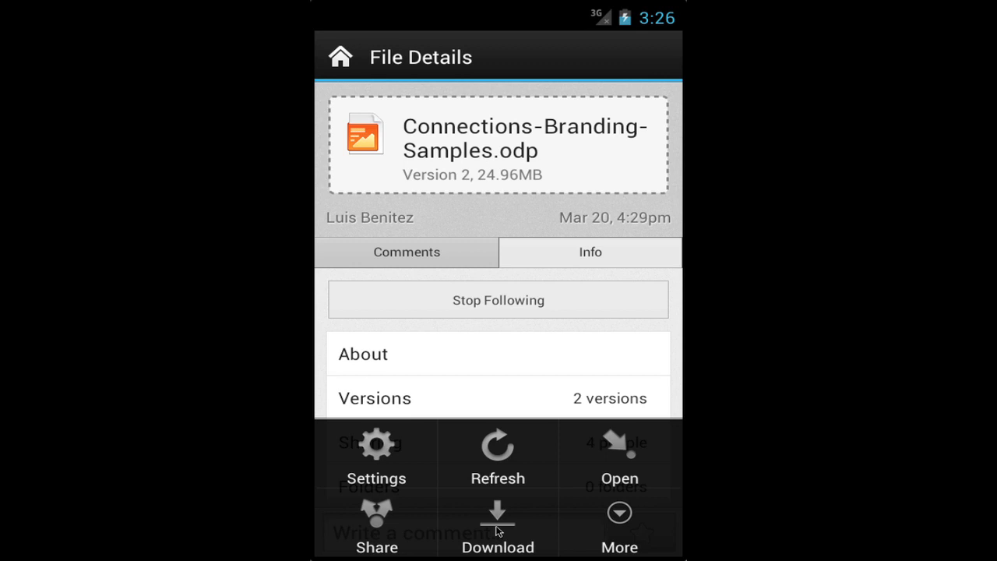
pyautogui.click(377, 518)
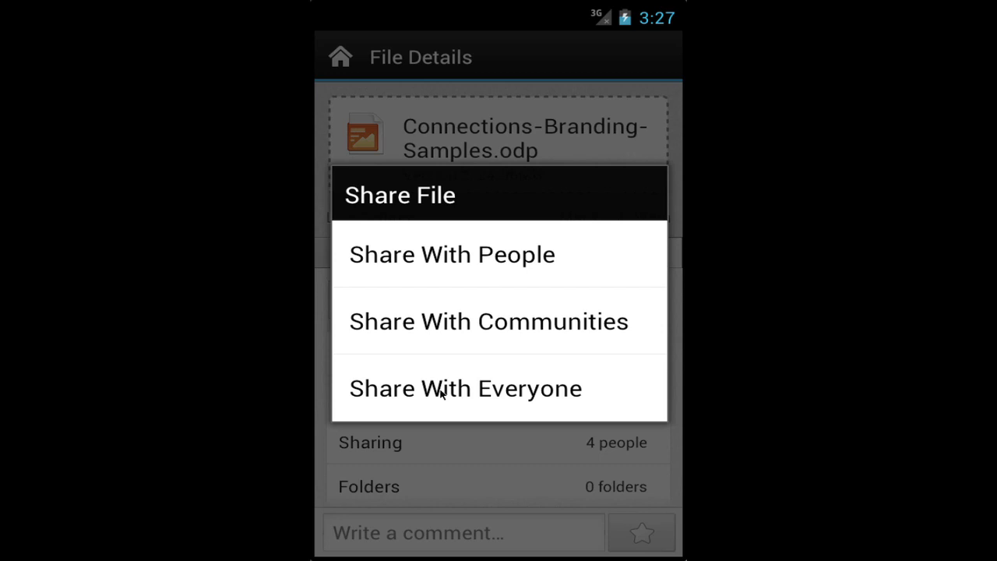
pyautogui.click(491, 330)
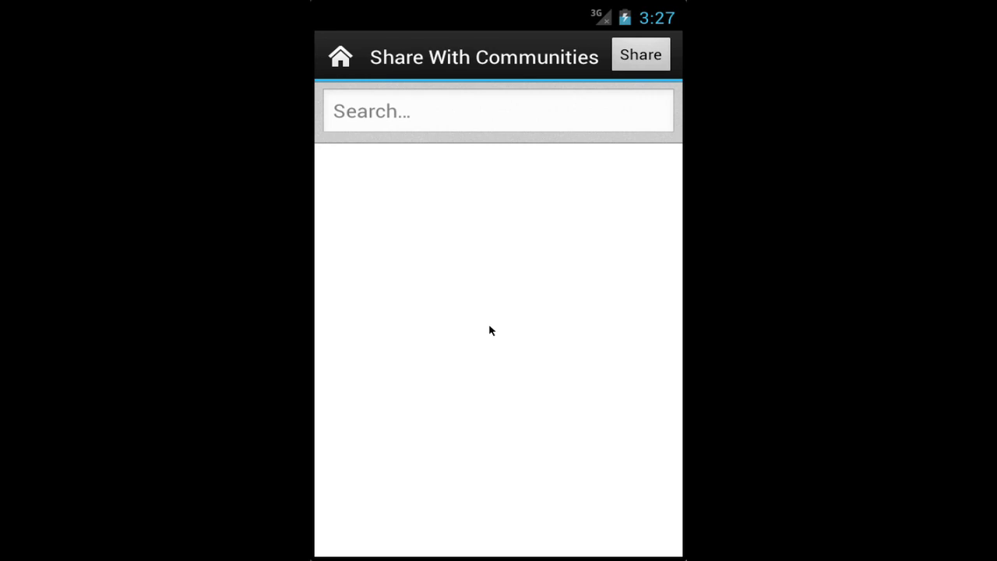
pyautogui.click(428, 112)
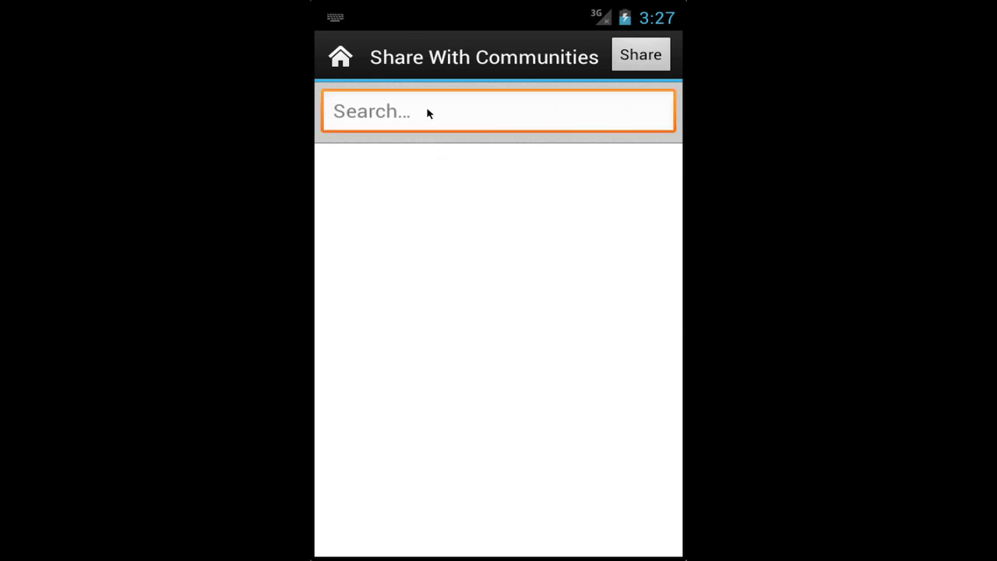
pyautogui.write('ibm conn')
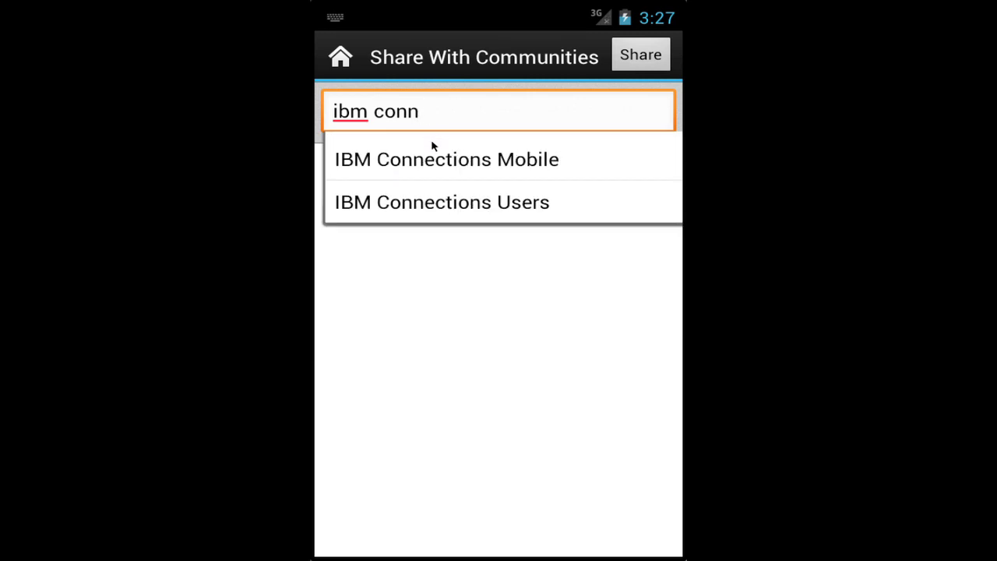
pyautogui.click(433, 204)
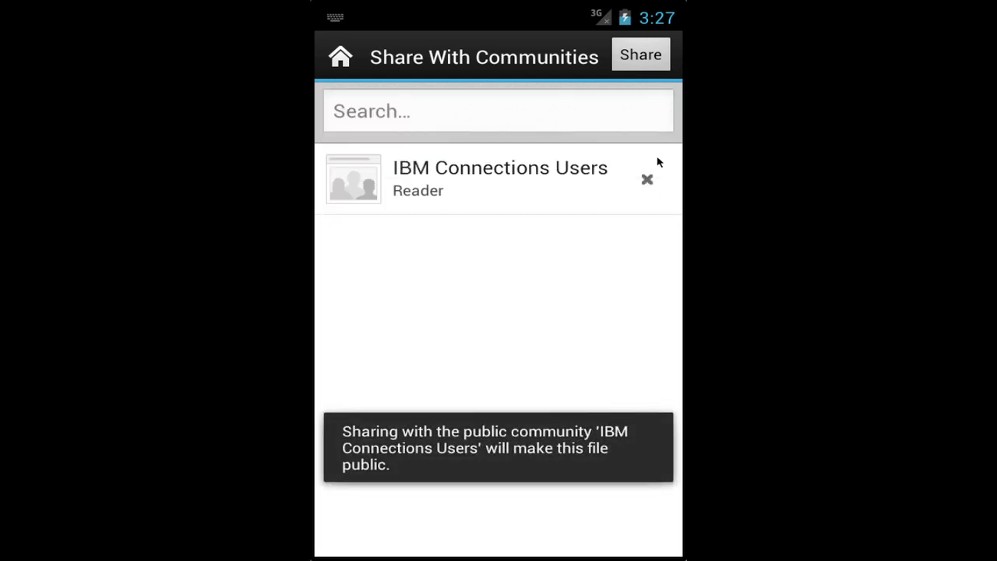
pyautogui.click(656, 61)
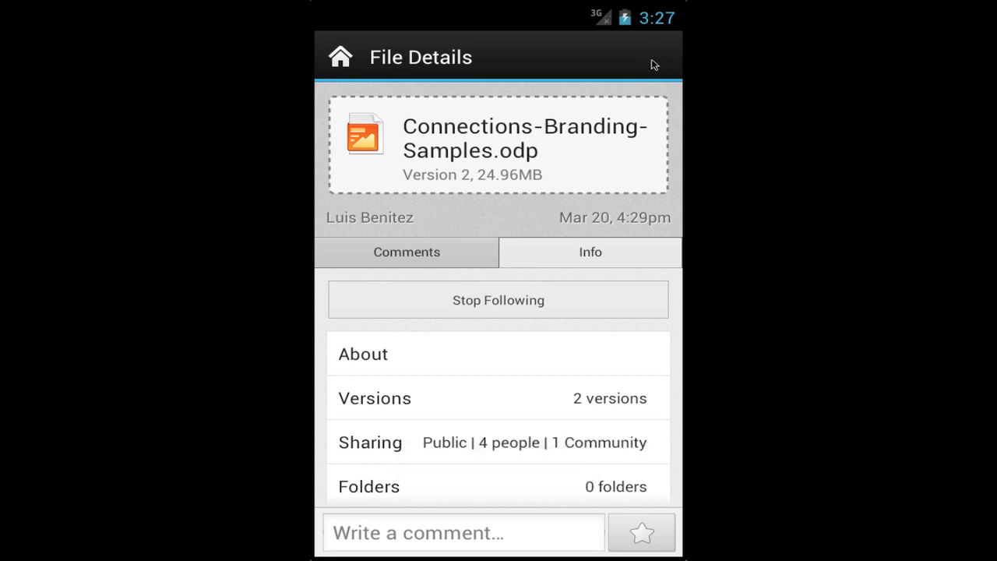
pyautogui.click(338, 60)
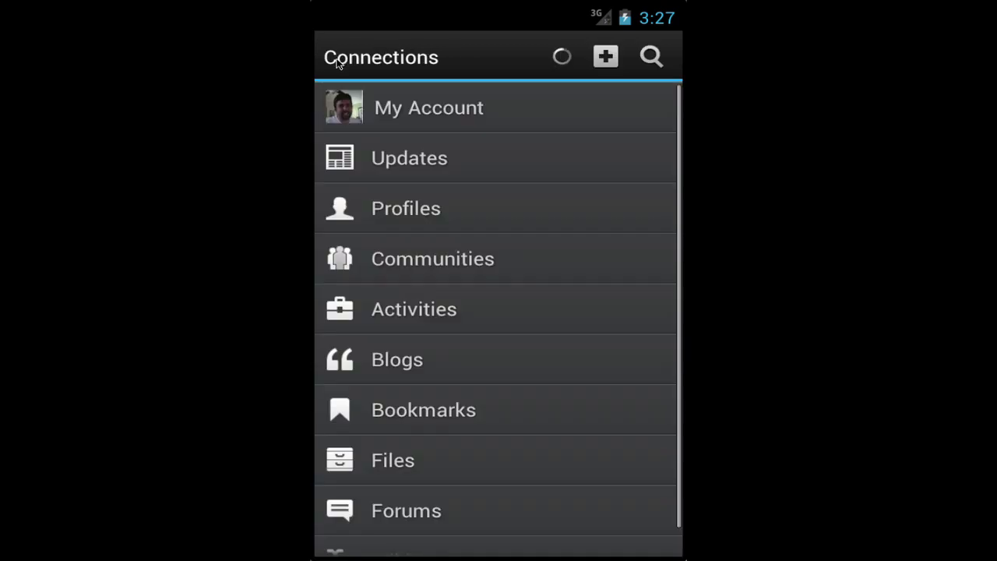
# Open the IBM Connections Users community from My Communities and review its recent updates
pyautogui.click(479, 261)
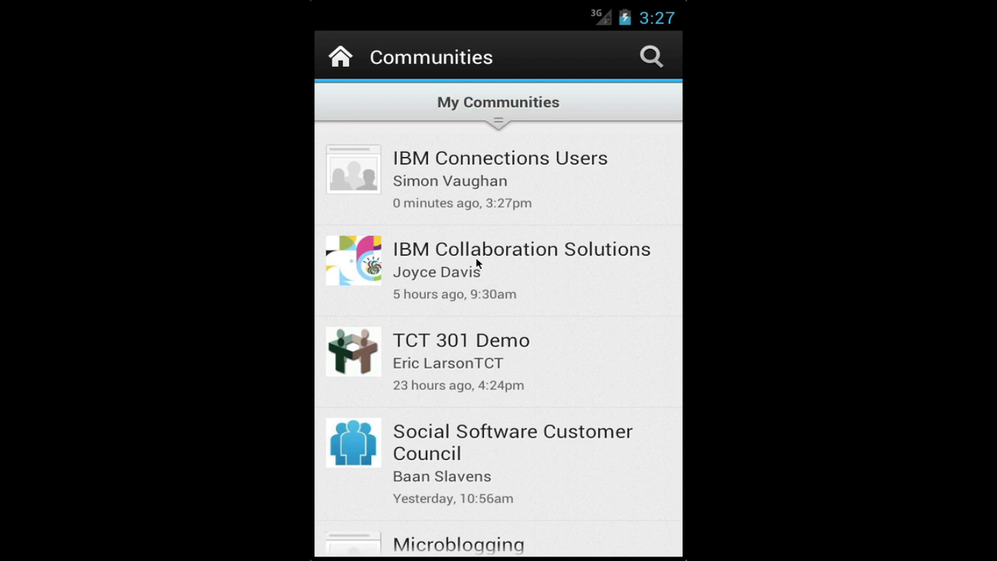
pyautogui.scroll(-1, 545, 405)
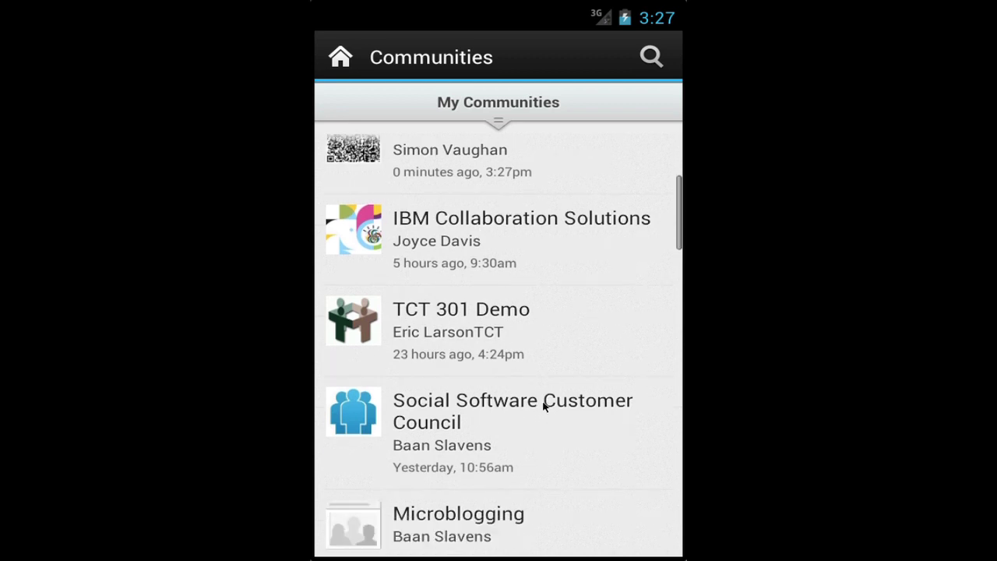
pyautogui.scroll(1, 543, 425)
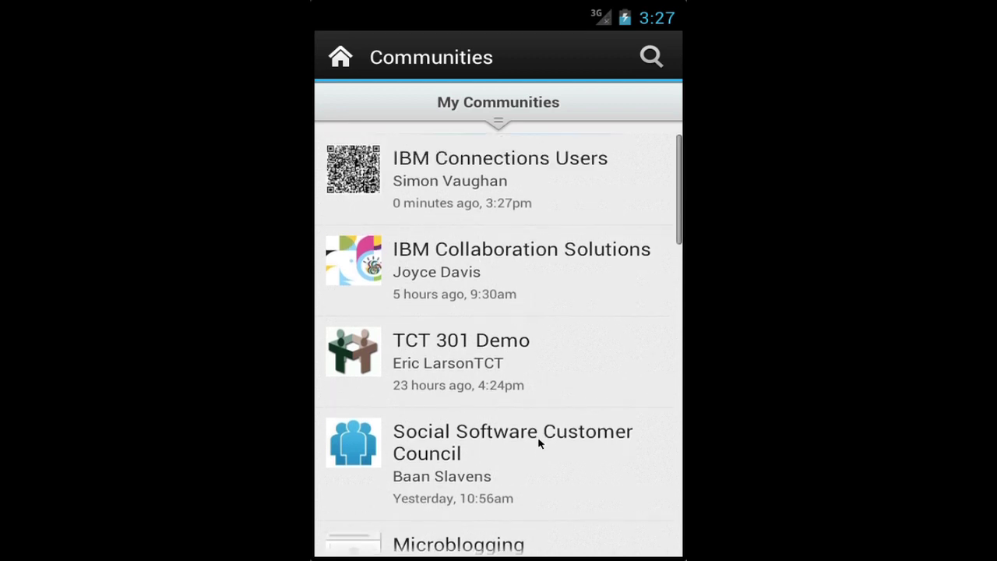
pyautogui.click(522, 161)
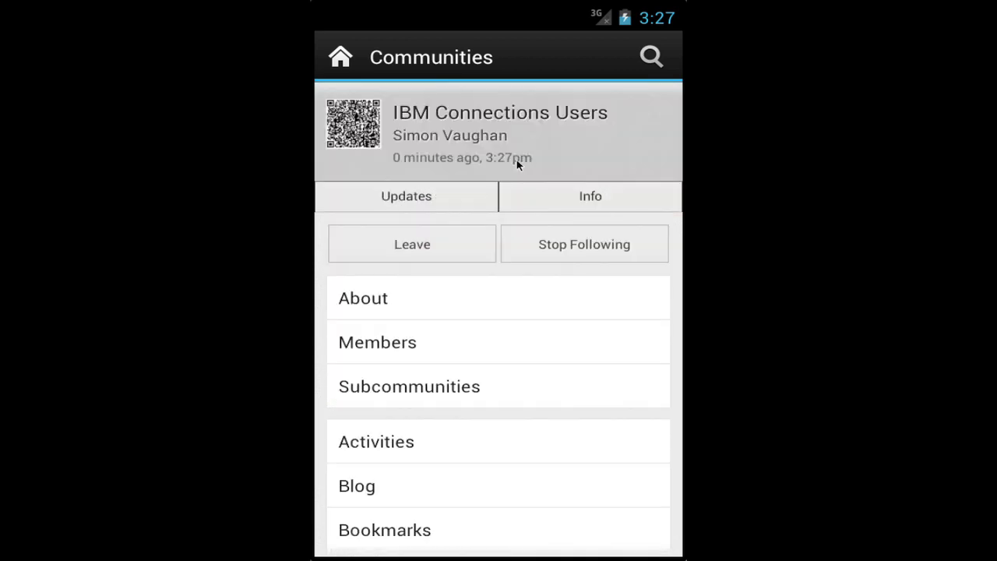
pyautogui.click(418, 197)
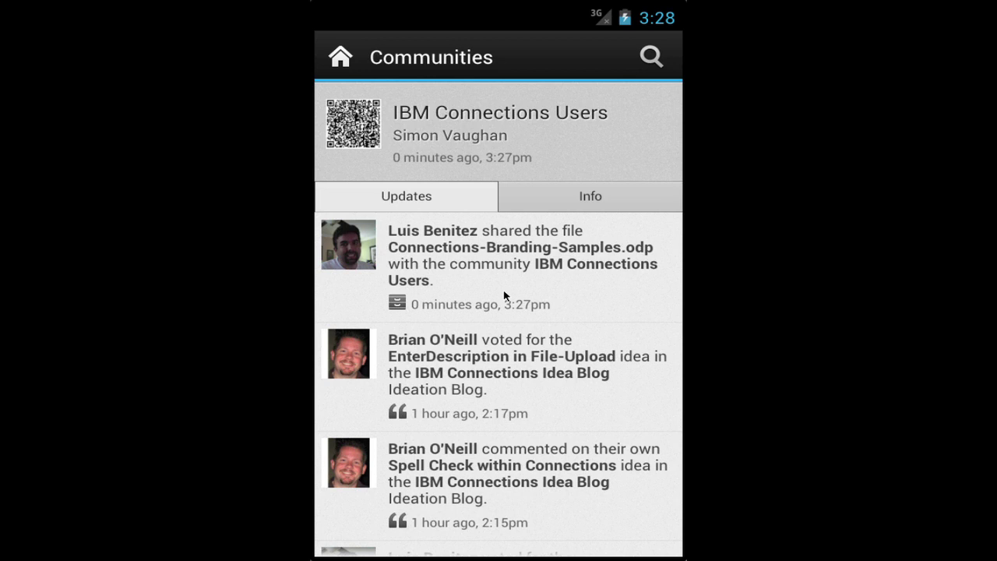
pyautogui.moveTo(613, 425)
pyautogui.mouseDown()
pyautogui.moveTo(618, 361)
pyautogui.moveTo(616, 407)
pyautogui.mouseUp()
# Open the community's Media Gallery from its info page and view the preview of the File Sharing Demo.mov video
pyautogui.click(579, 184)
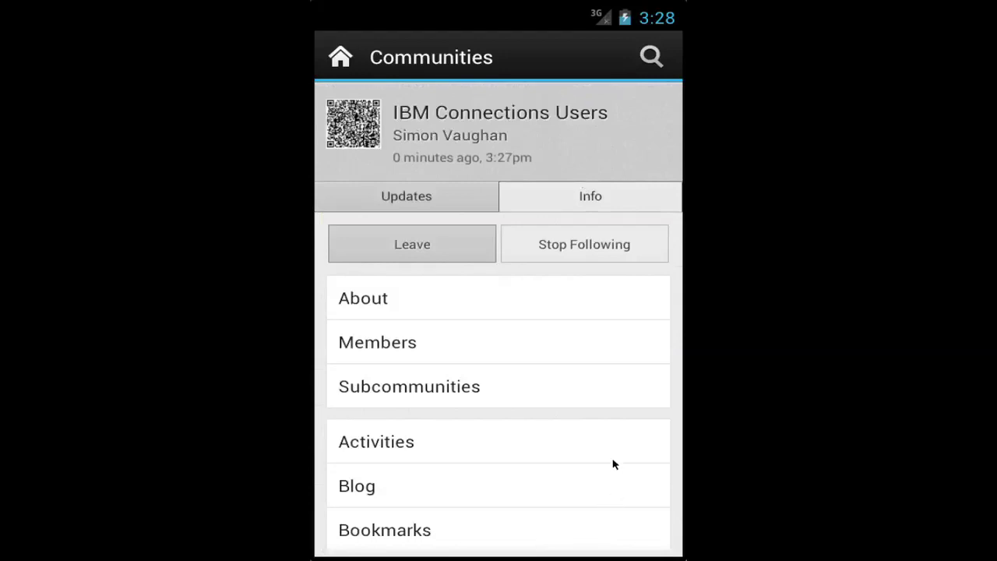
pyautogui.moveTo(613, 463); pyautogui.dragTo(621, 260)
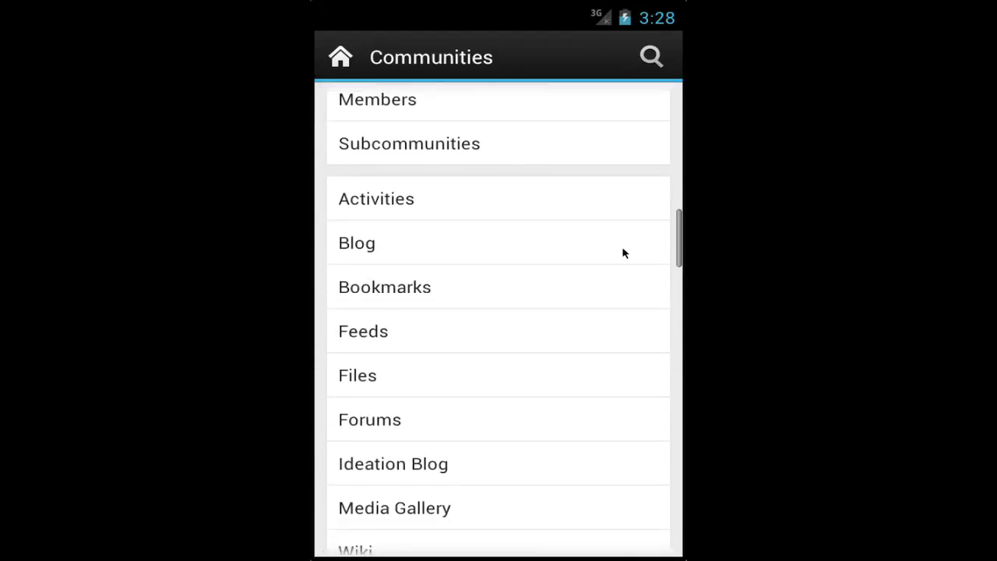
pyautogui.click(502, 511)
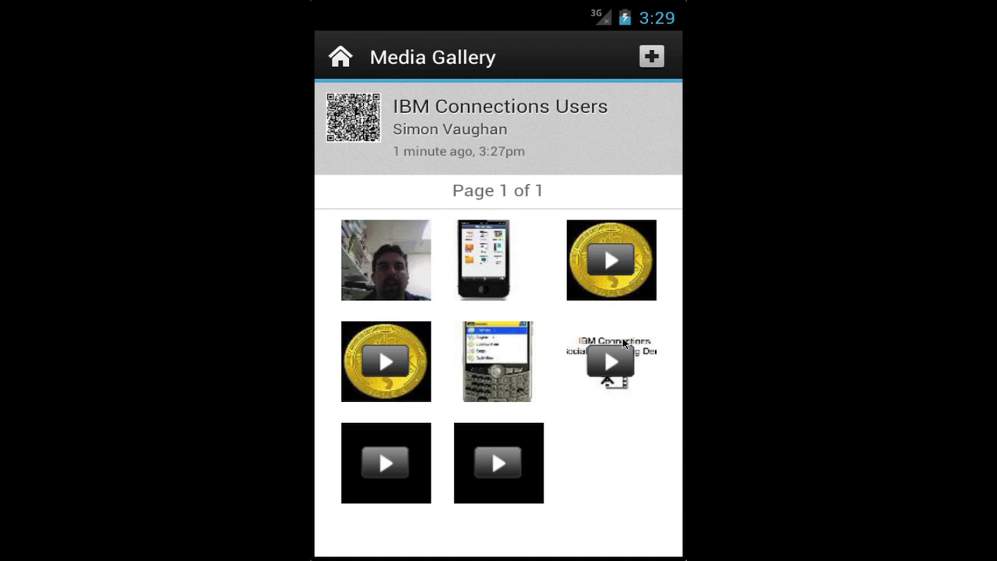
pyautogui.click(621, 375)
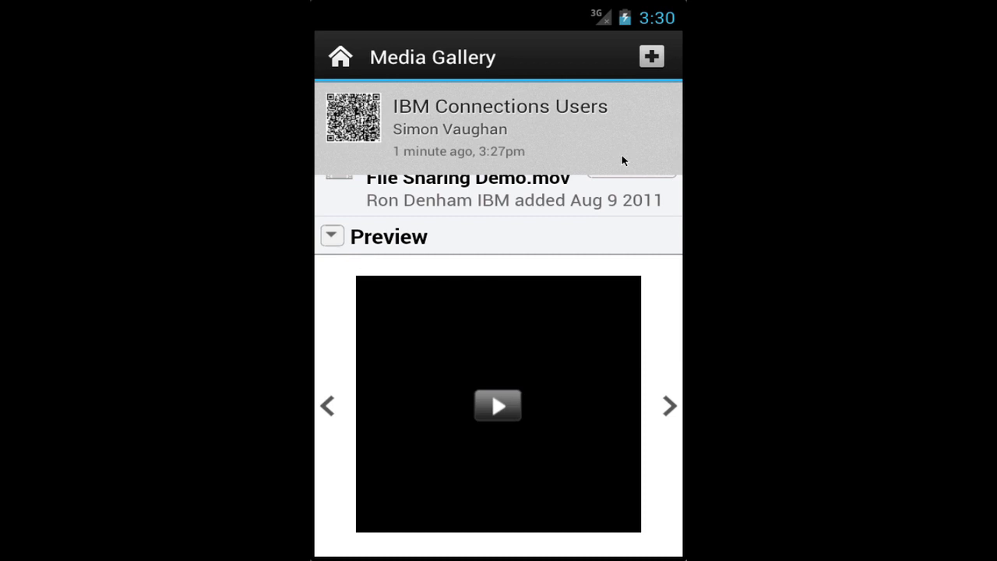
# Check the Media Gallery's upload options without choosing one, and return to the Connections home list
pyautogui.click(651, 59)
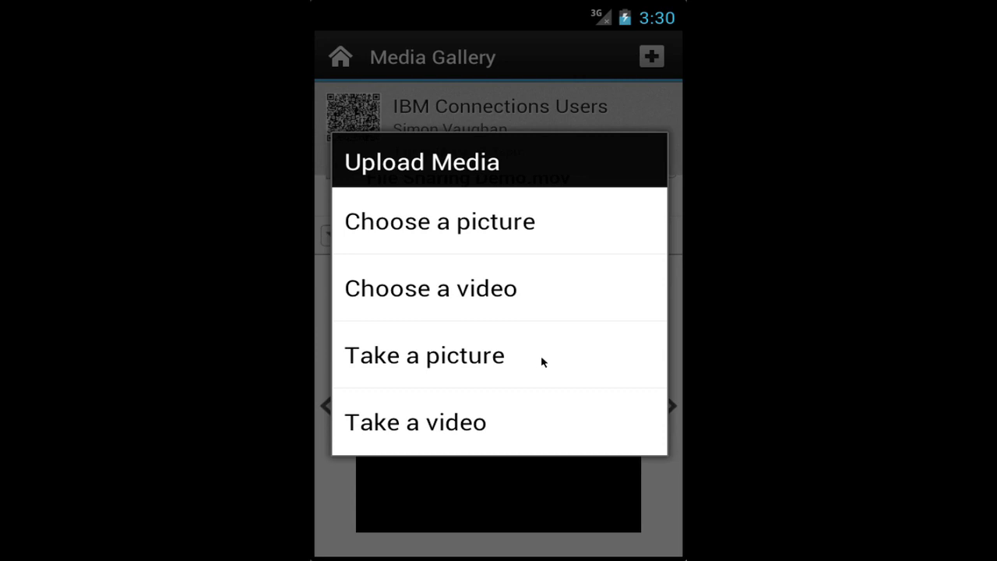
pyautogui.press('Escape')
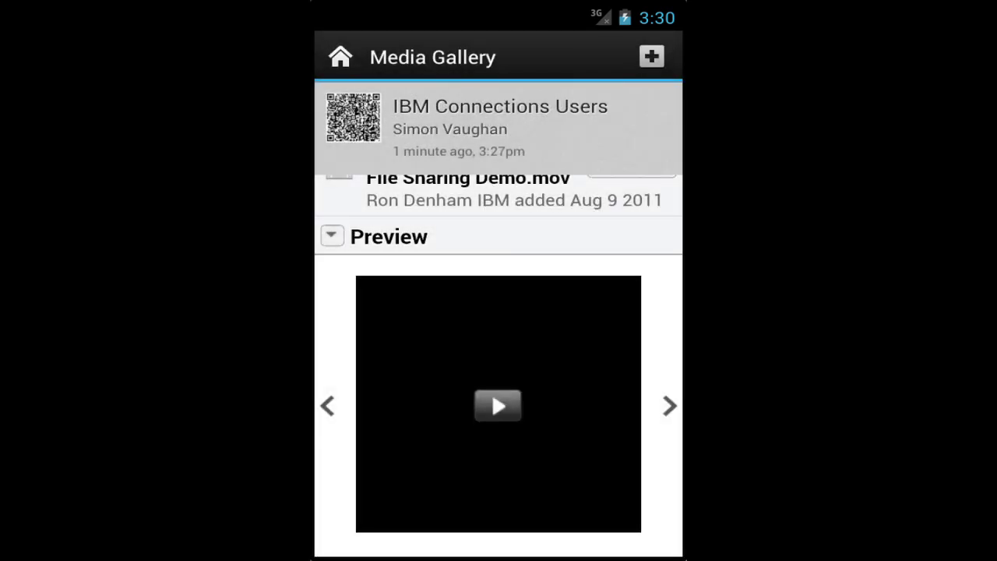
pyautogui.click(343, 63)
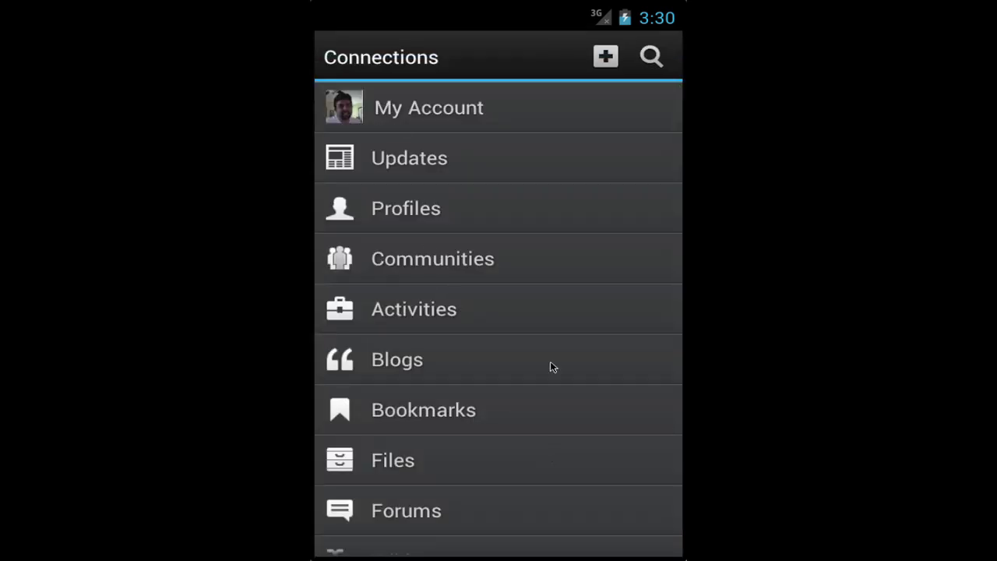
# Look over the home list, view the Downloads in My Account, and return to the account page
pyautogui.scroll(-1, 552, 312)
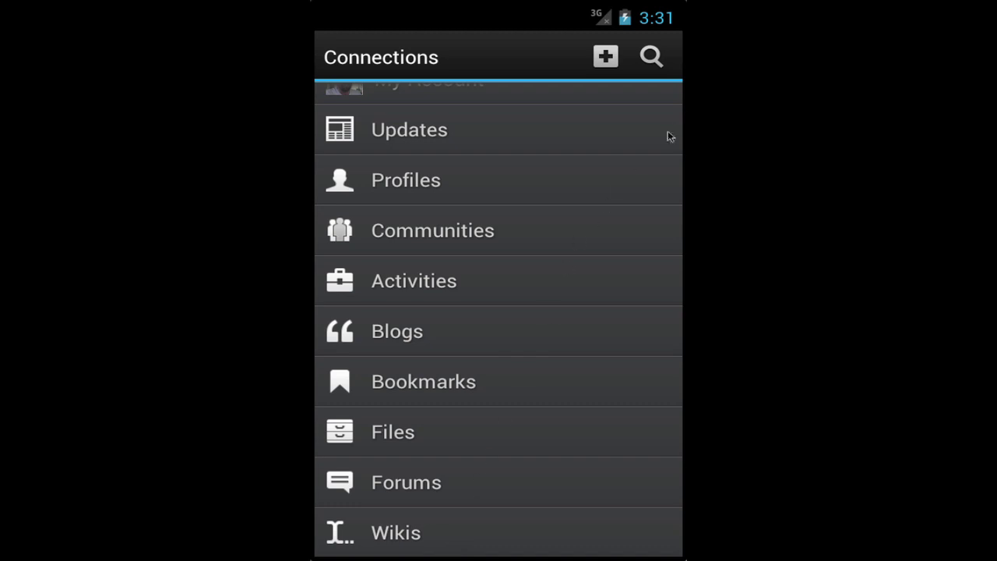
pyautogui.moveTo(659, 127); pyautogui.dragTo(653, 191)
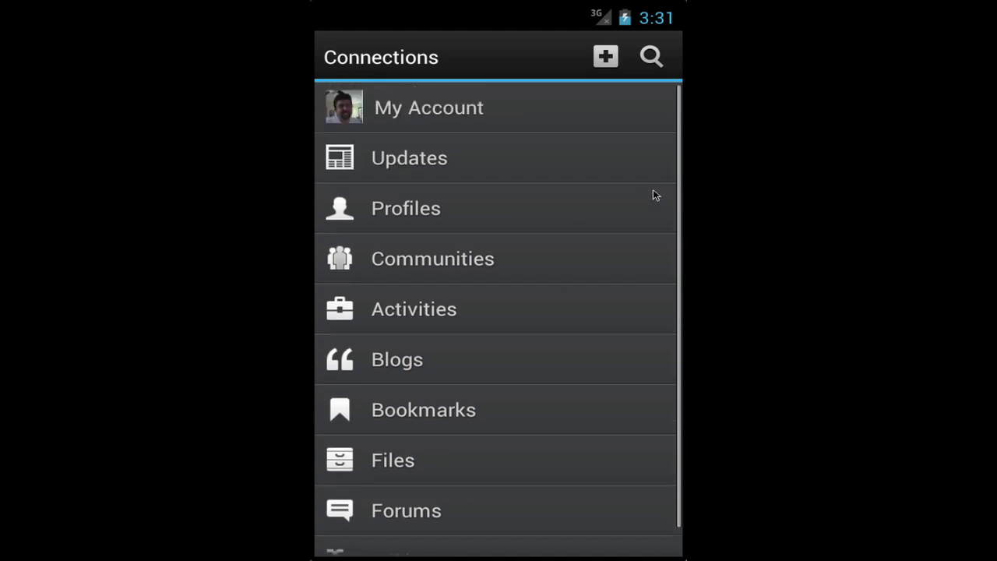
pyautogui.click(519, 108)
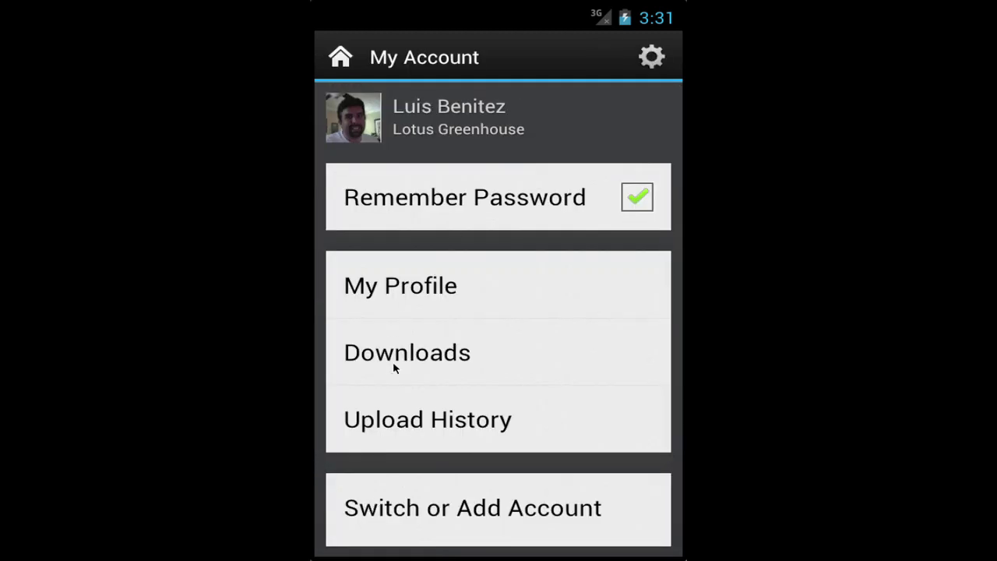
pyautogui.click(514, 362)
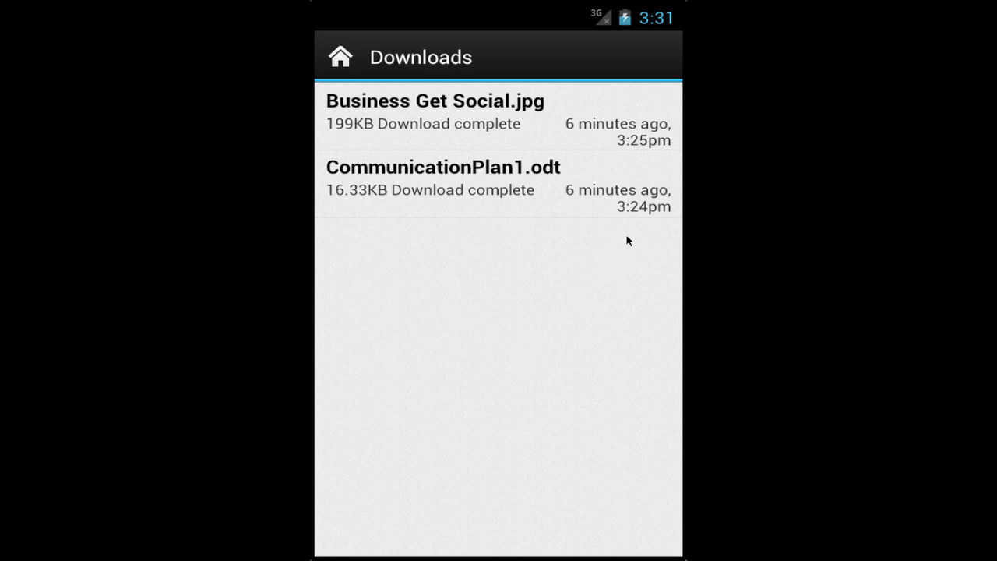
pyautogui.press('Escape')
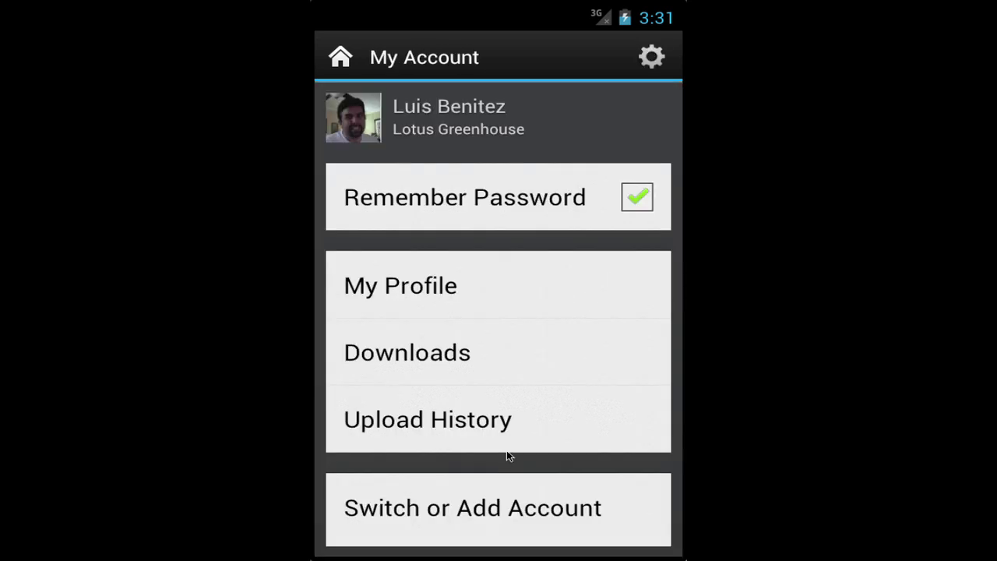
# View the login form for adding an account on My company's server, and return to My Account without adding one
pyautogui.click(506, 507)
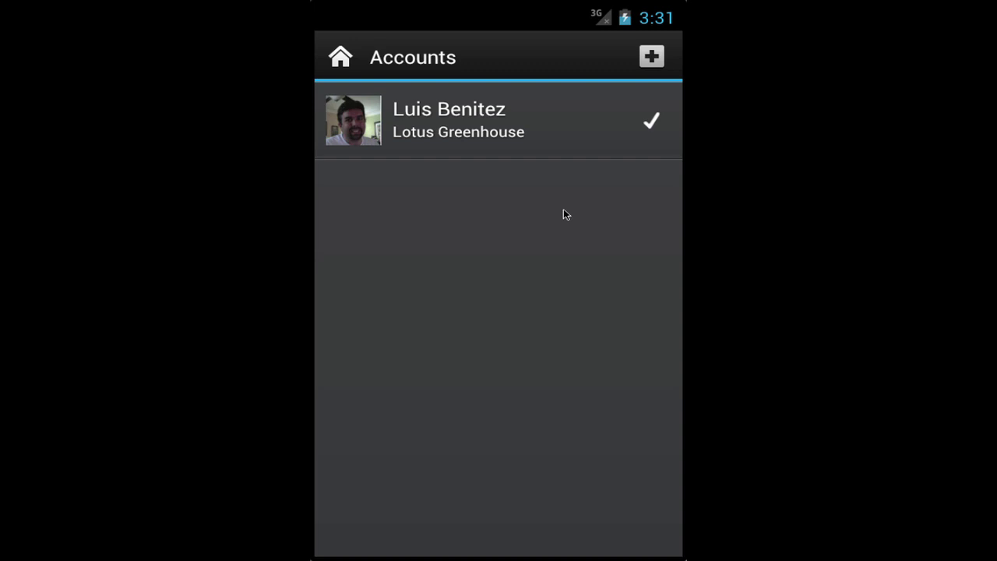
pyautogui.click(658, 62)
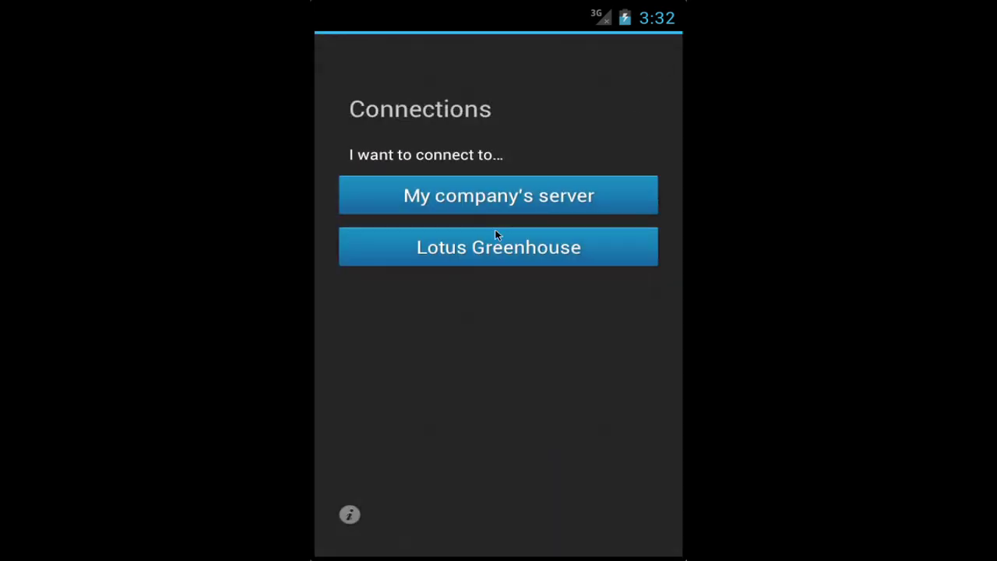
pyautogui.click(513, 196)
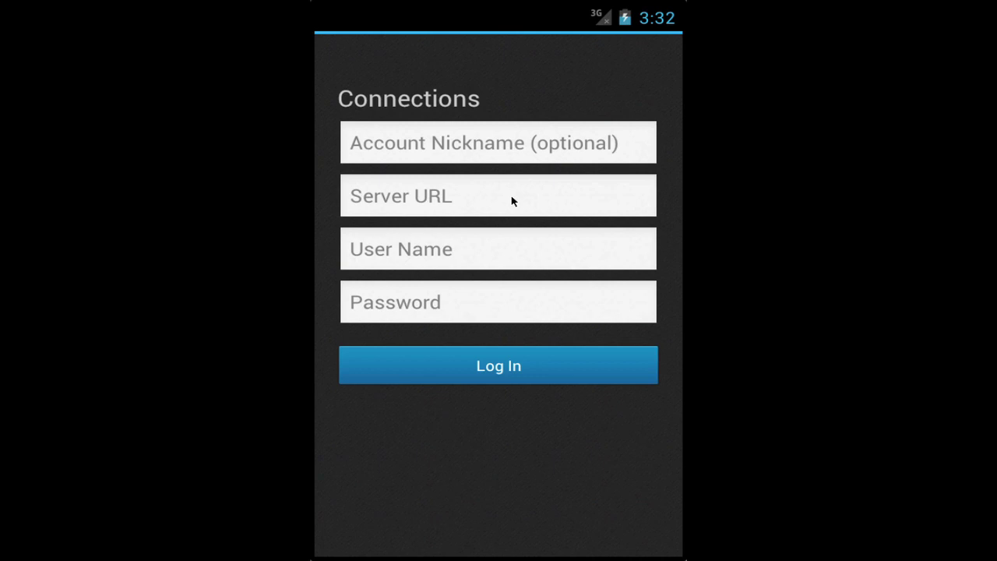
pyautogui.press('Escape')
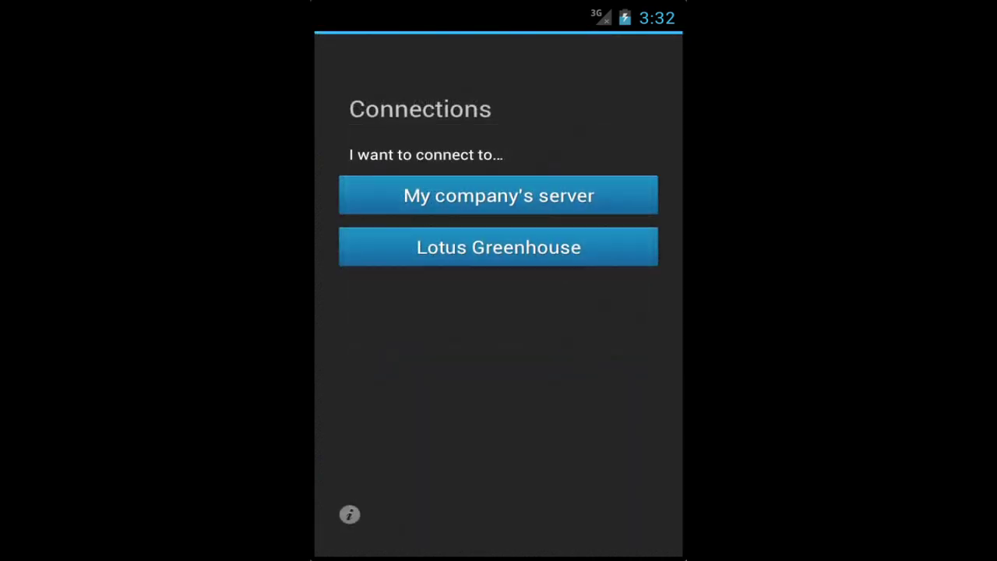
pyautogui.press('Escape')
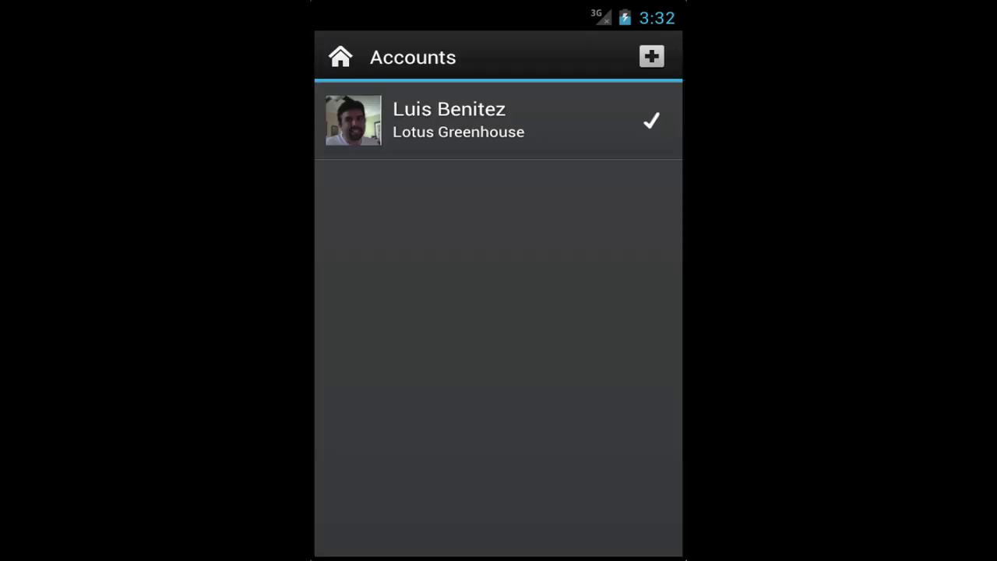
pyautogui.press('Return')
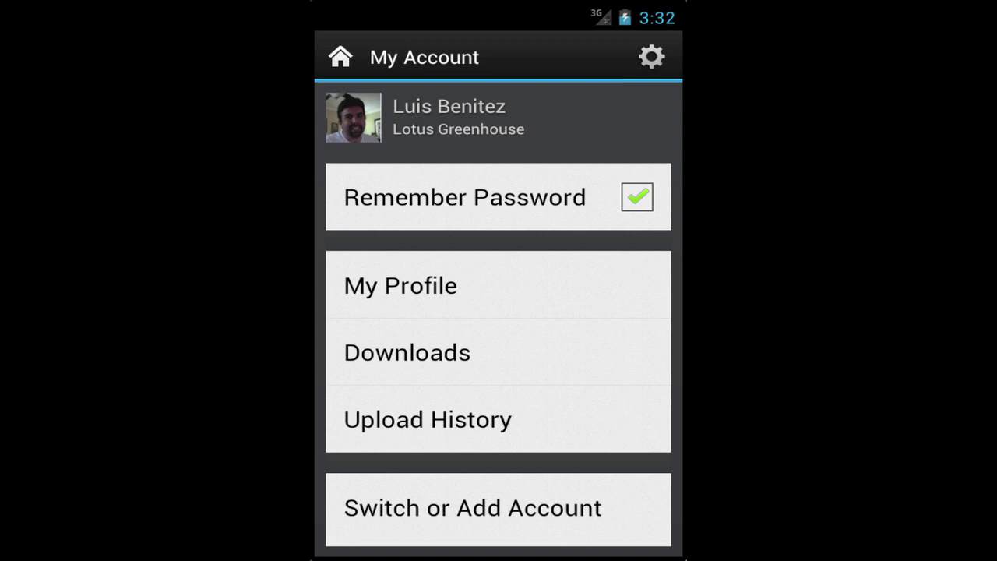
# Go back to the Connections home list, revisit My Account briefly, and return to the home list
pyautogui.press('Escape')
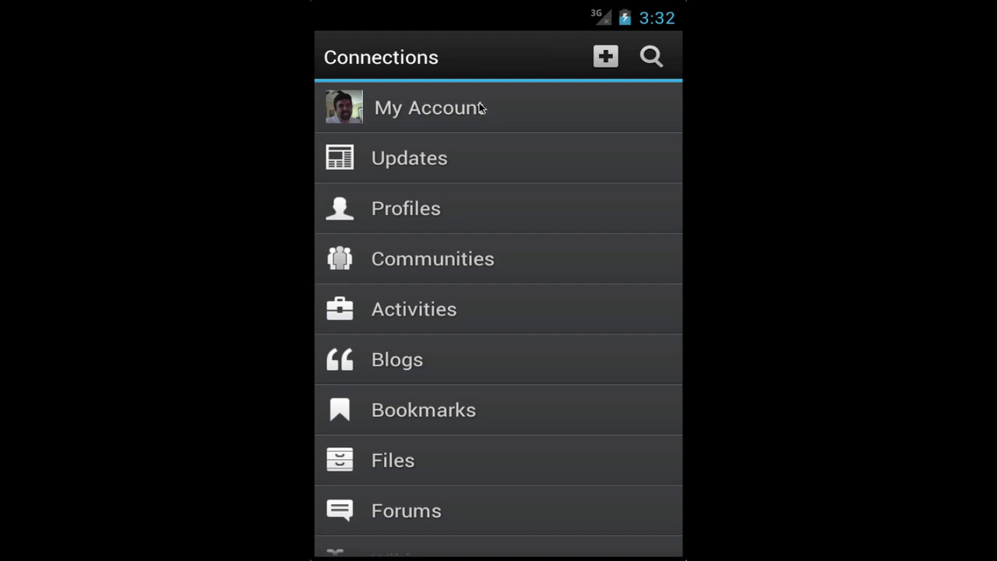
pyautogui.click(481, 108)
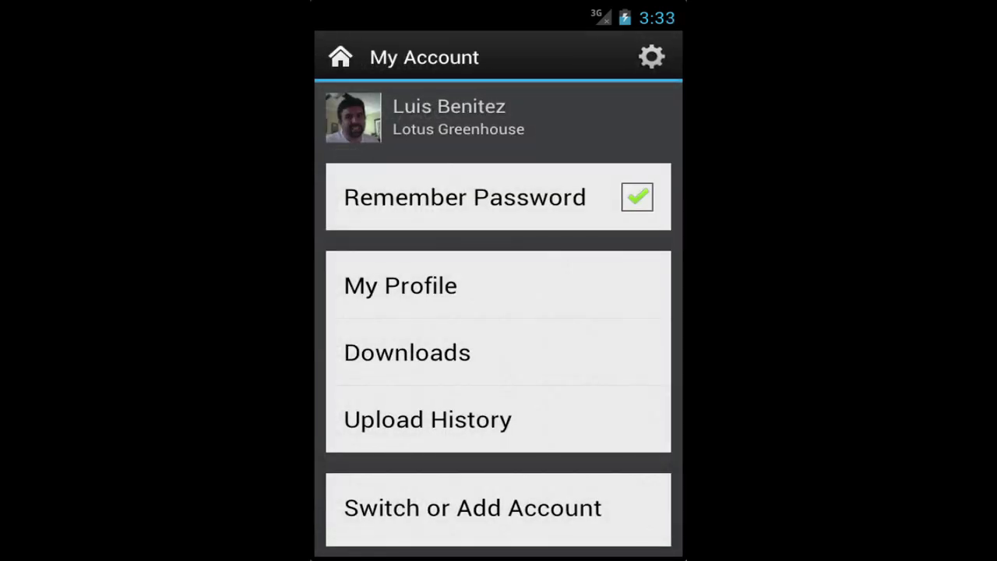
pyautogui.press('Escape')
pyautogui.click(458, 151)
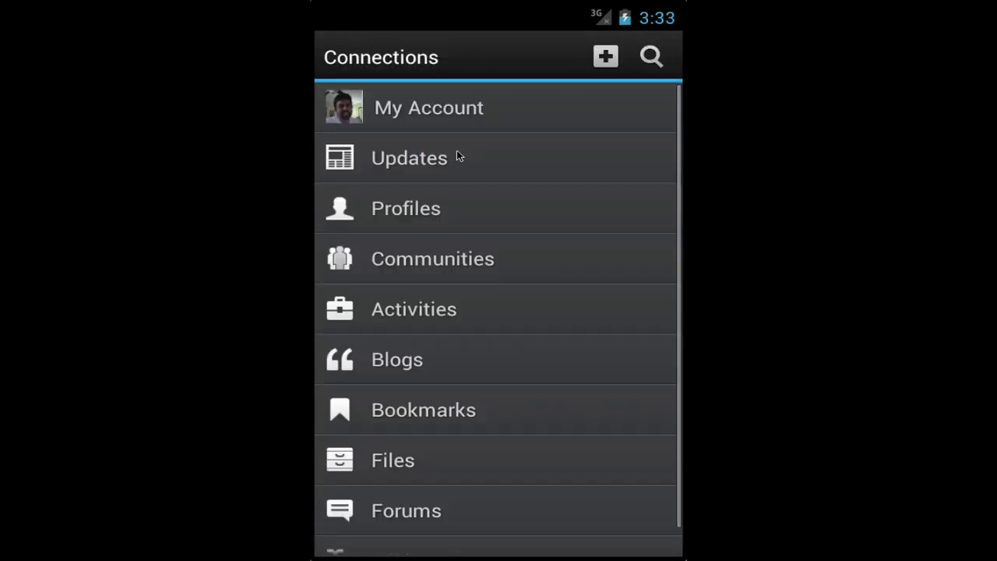